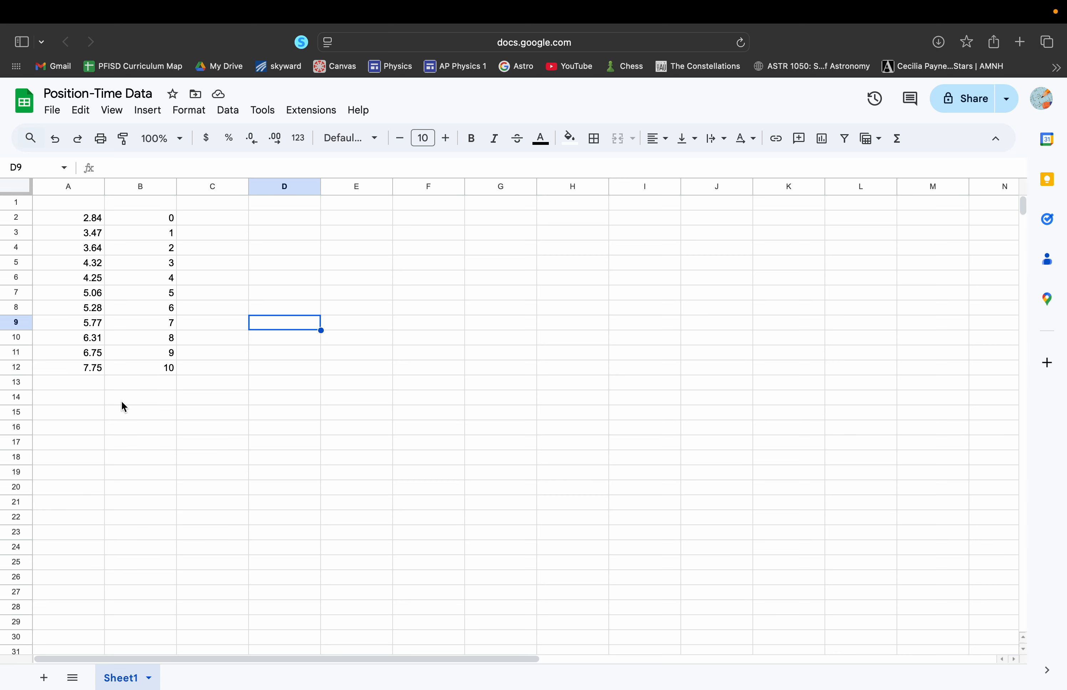
Insert a chart based on the two data columns in A2:B12
click(201, 282)
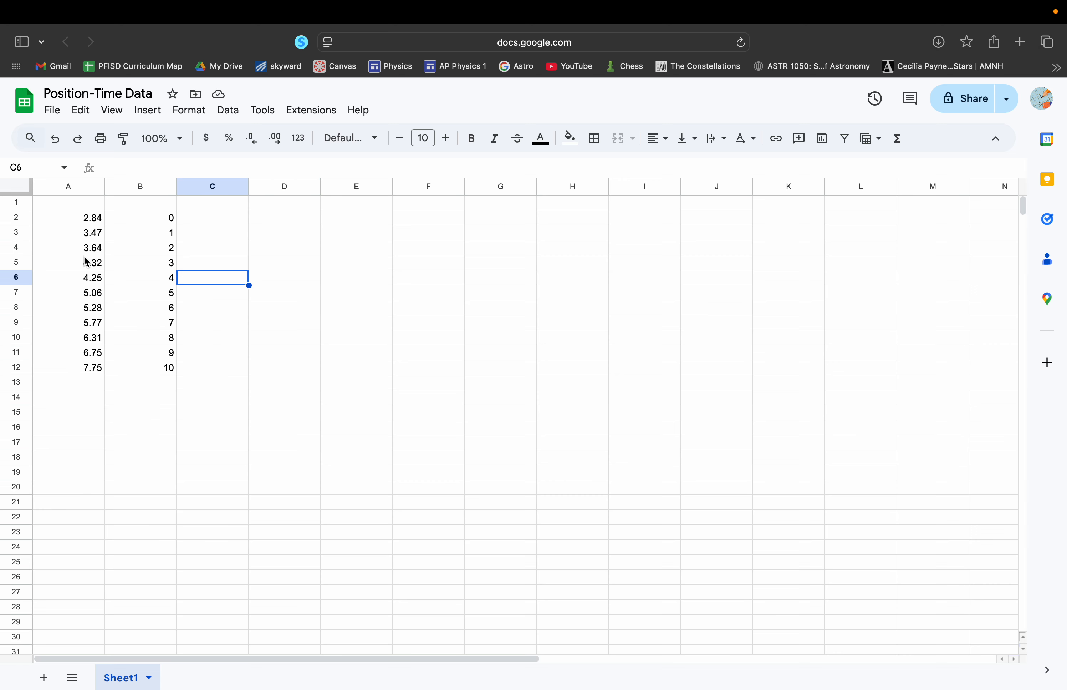
drag(86, 223, 126, 372)
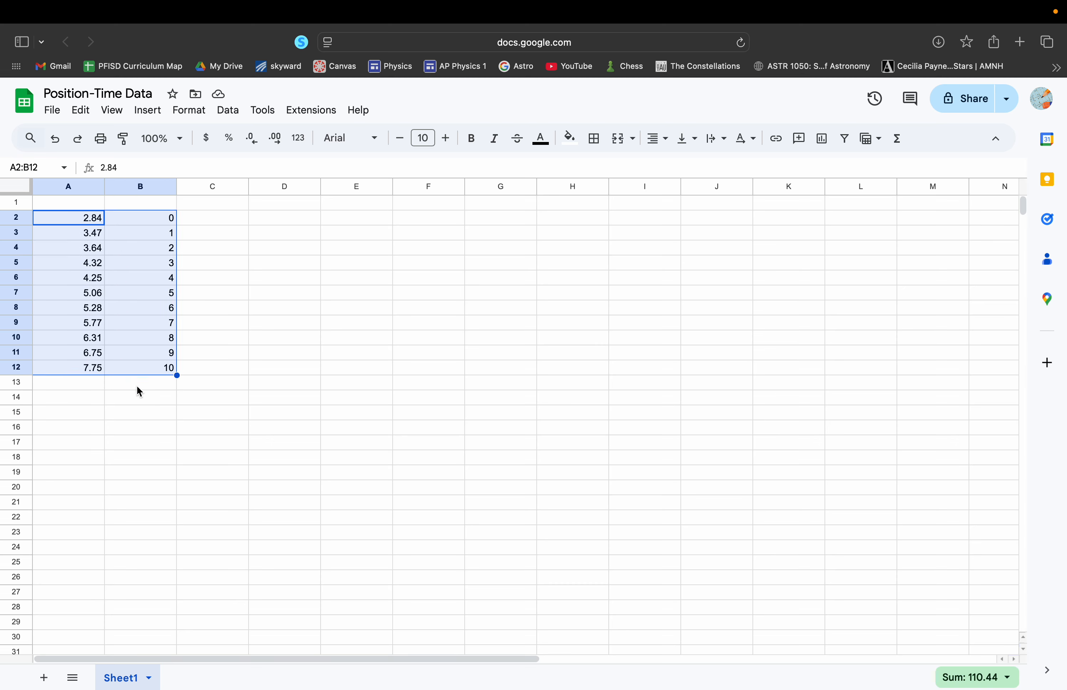
click(198, 352)
drag(81, 217, 121, 363)
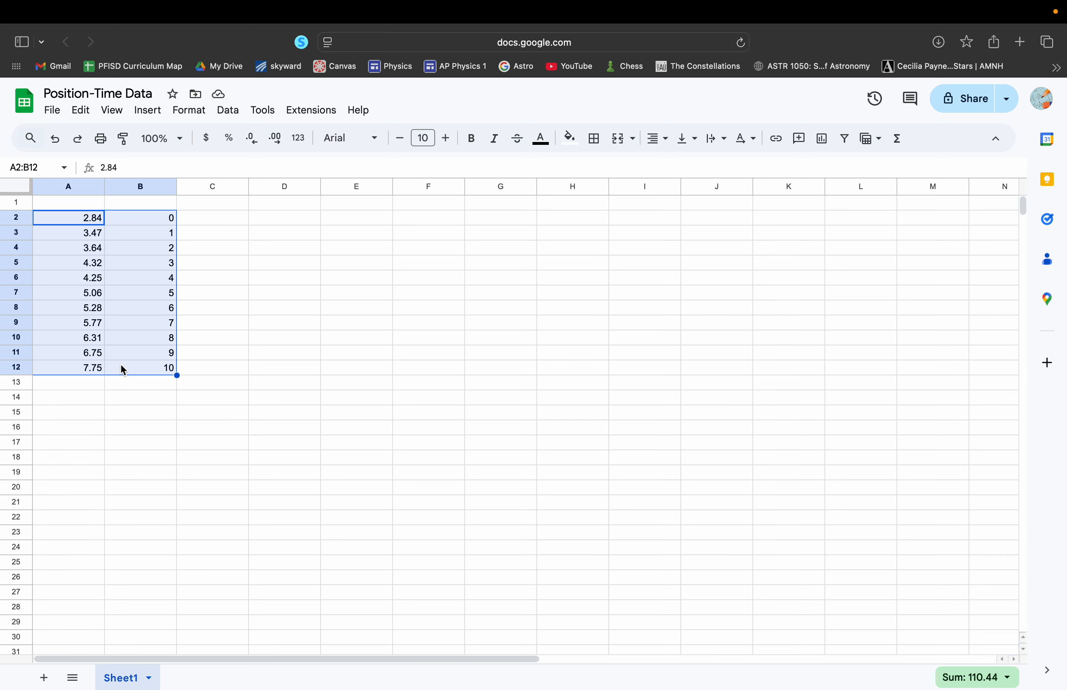
click(150, 117)
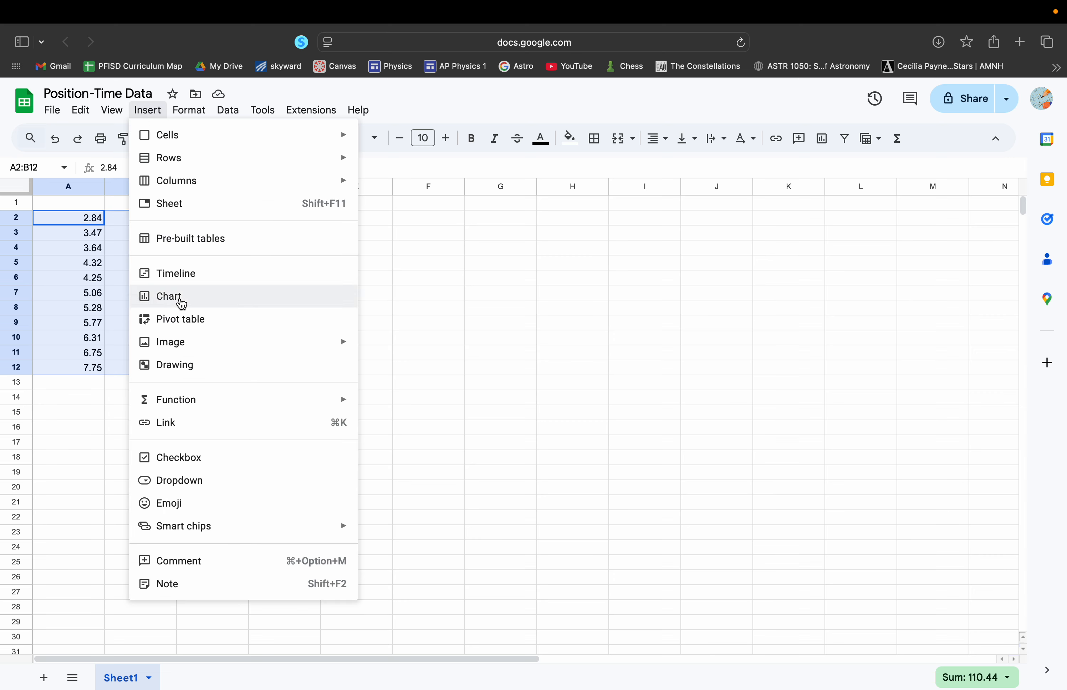
click(181, 297)
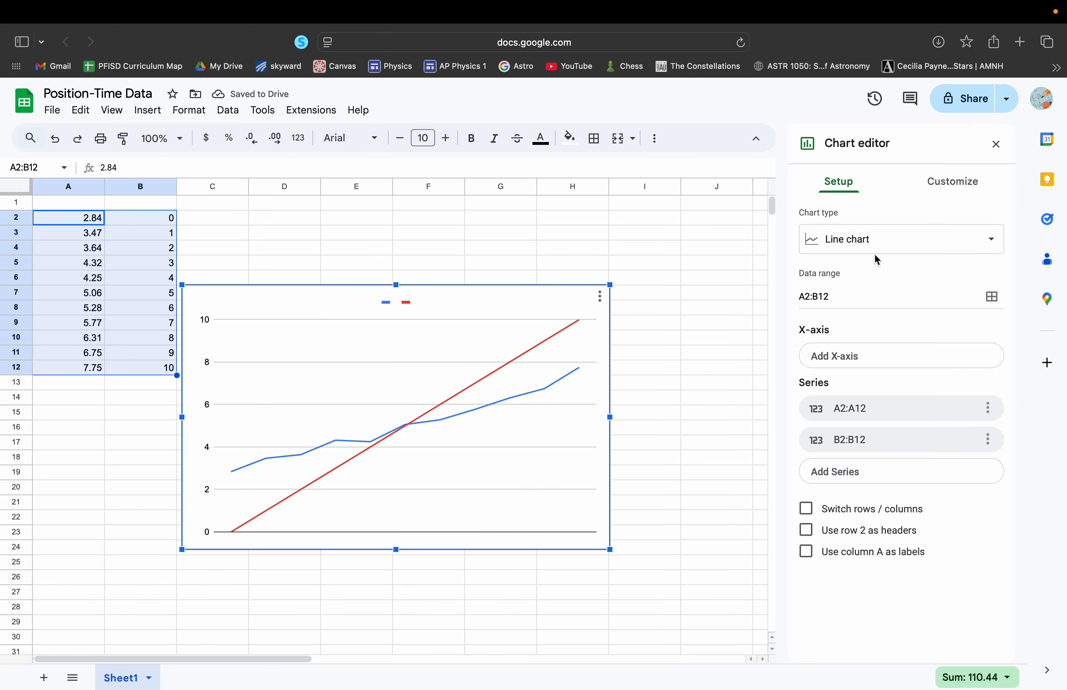
Change the chart type to Scatter chart
click(865, 244)
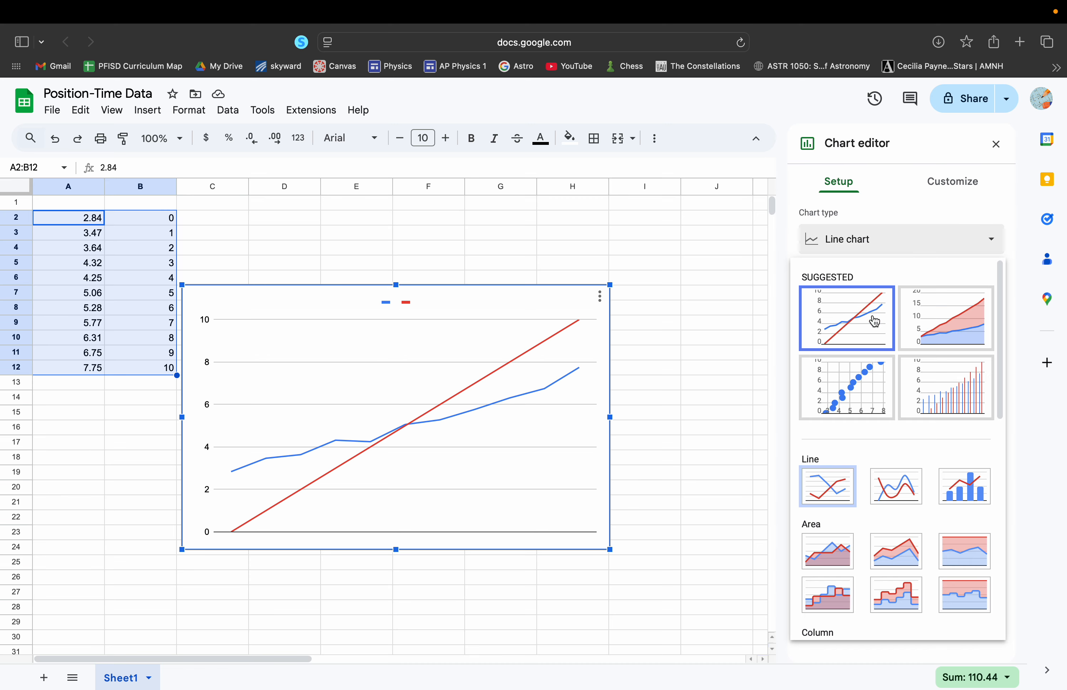
scroll(891, 383, down, 2)
scroll(891, 385, down, 1)
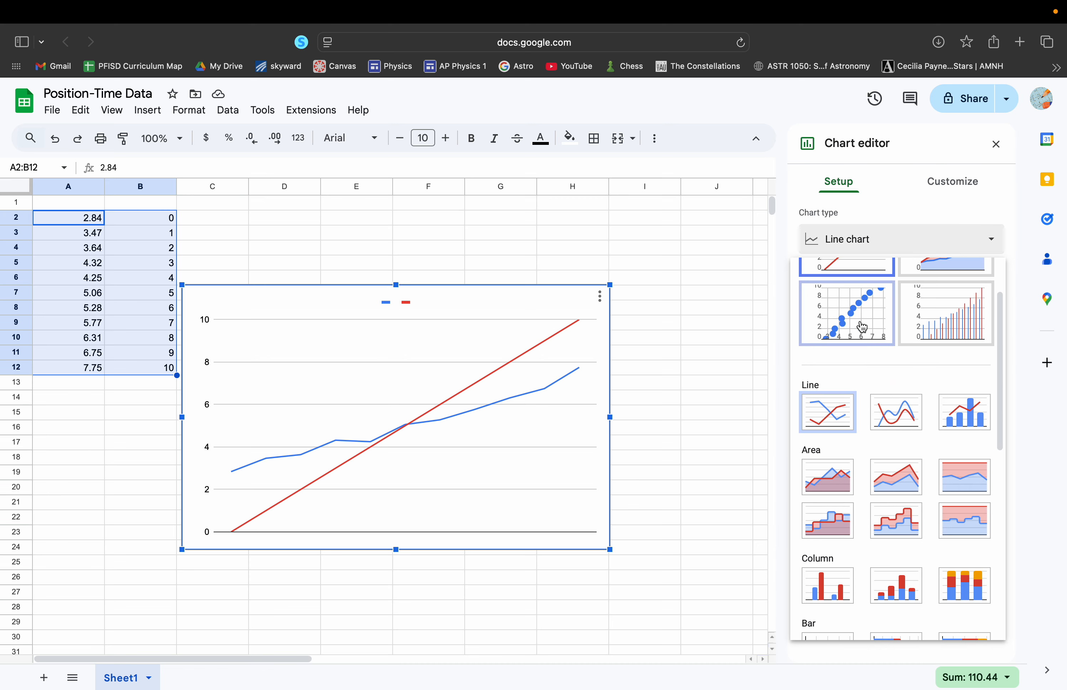
scroll(865, 326, up, 3)
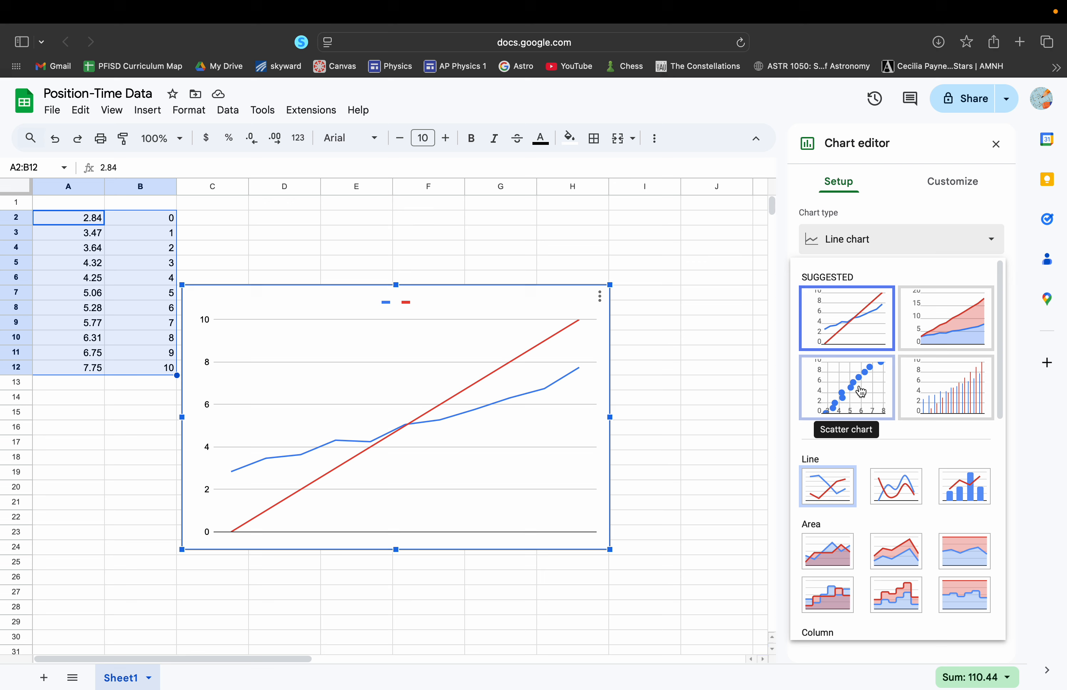
scroll(910, 397, down, 5)
scroll(910, 397, down, 3)
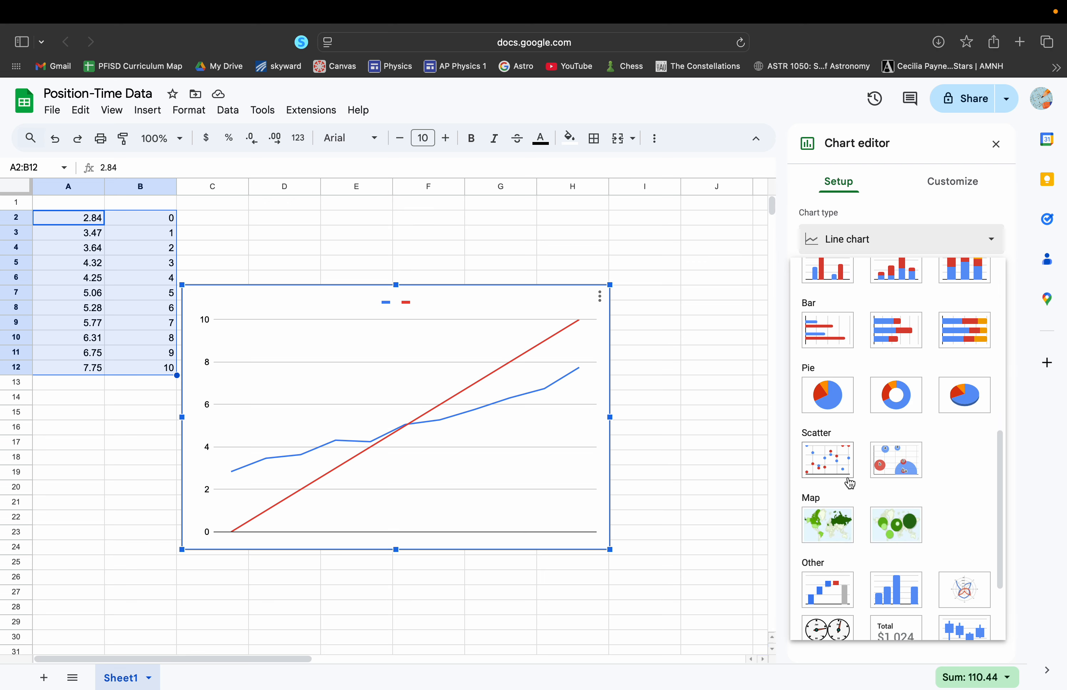
click(829, 465)
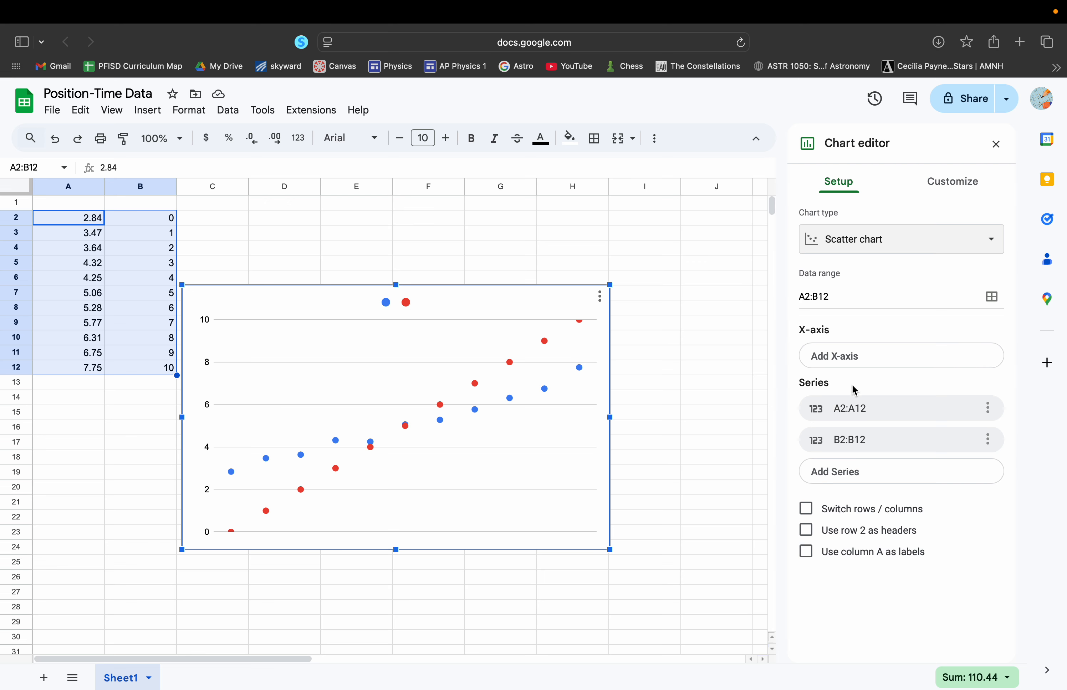
Remove both existing data series, A2:A12 and B2:B12, from the scatter chart
click(987, 410)
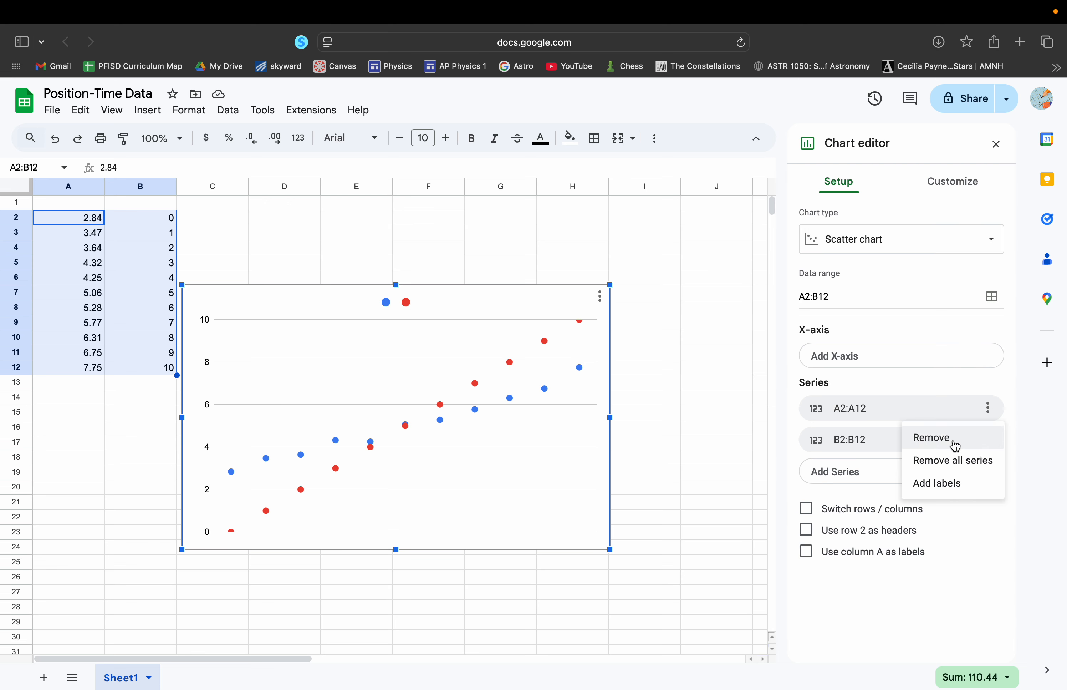
click(959, 443)
click(988, 408)
click(959, 440)
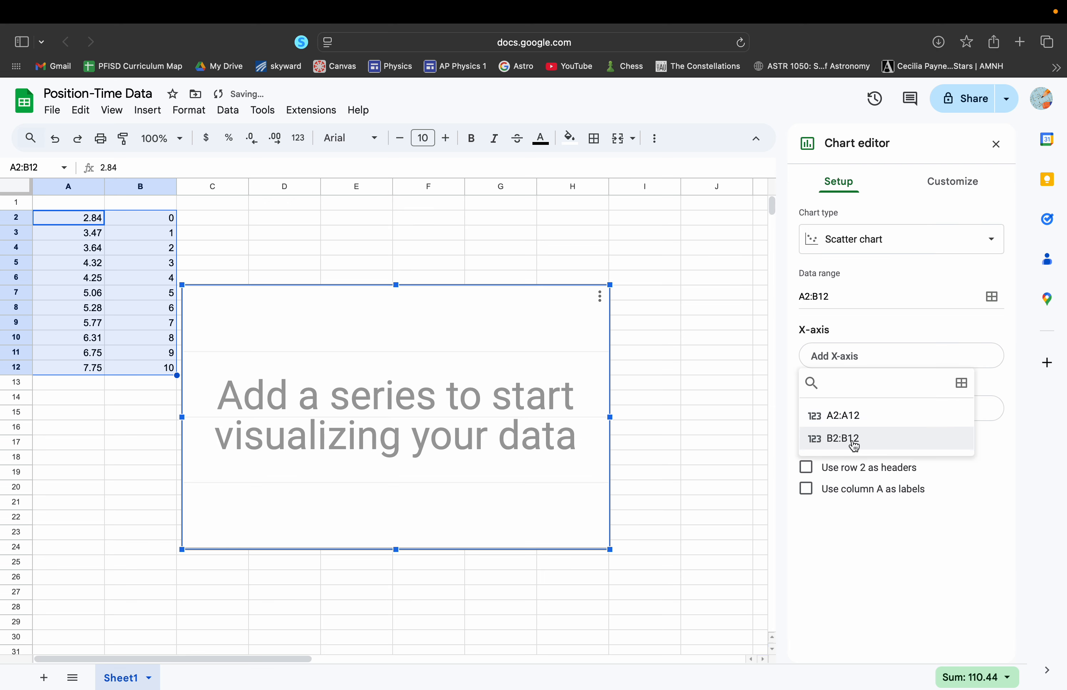
click(874, 333)
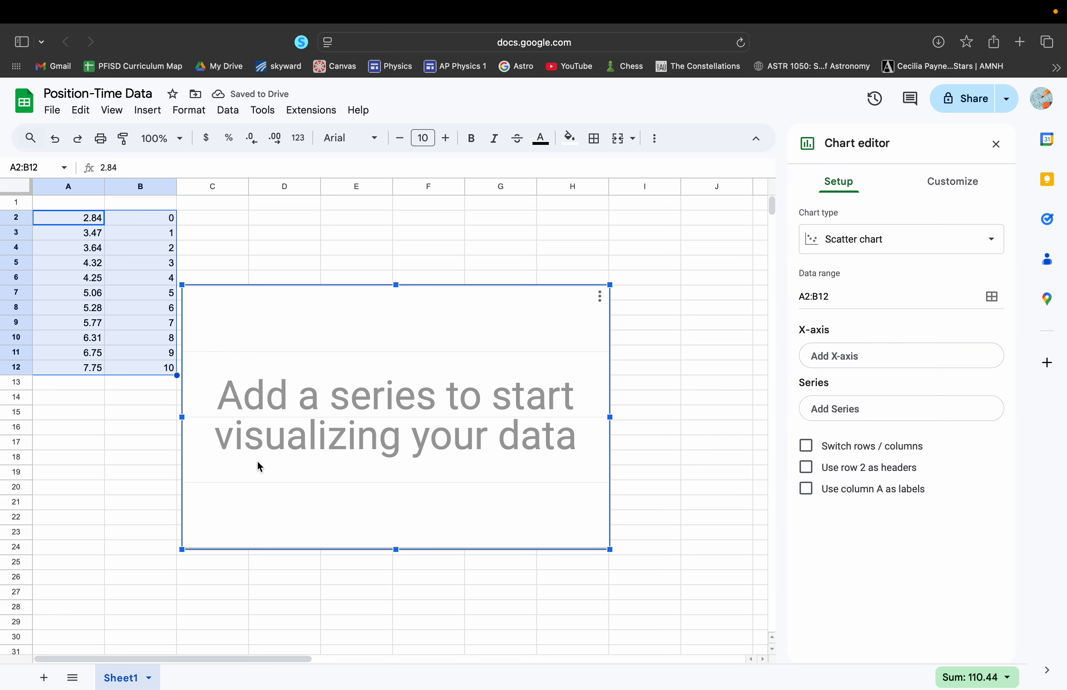
Assign A2:A12 as the chart's X-axis and add B2:B12 as its series
click(830, 359)
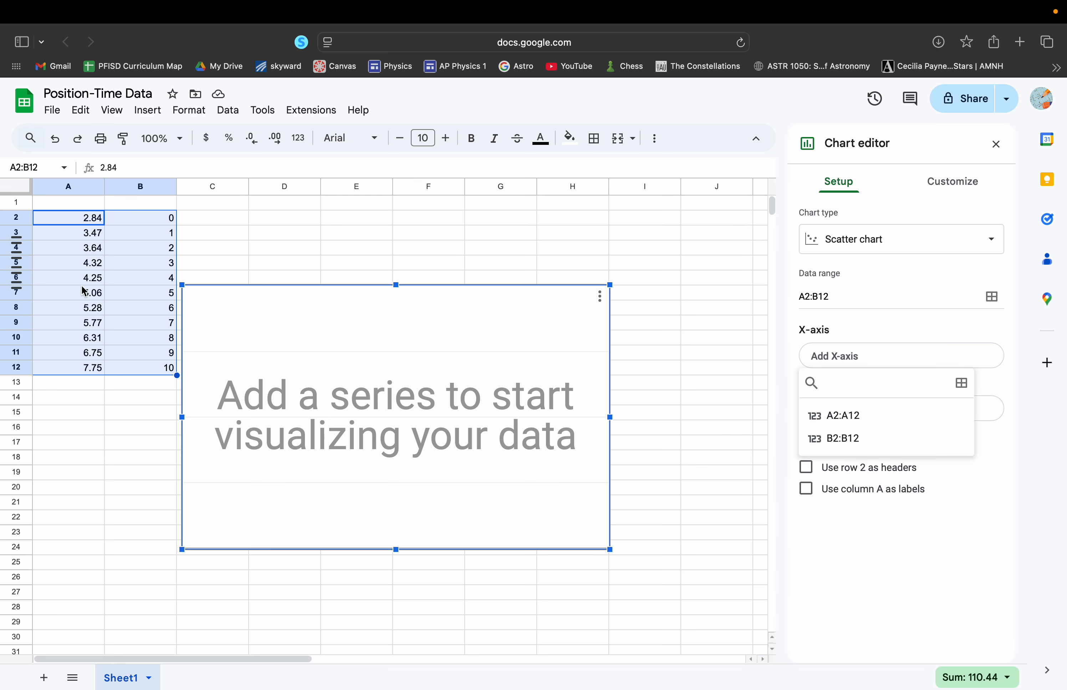
click(839, 420)
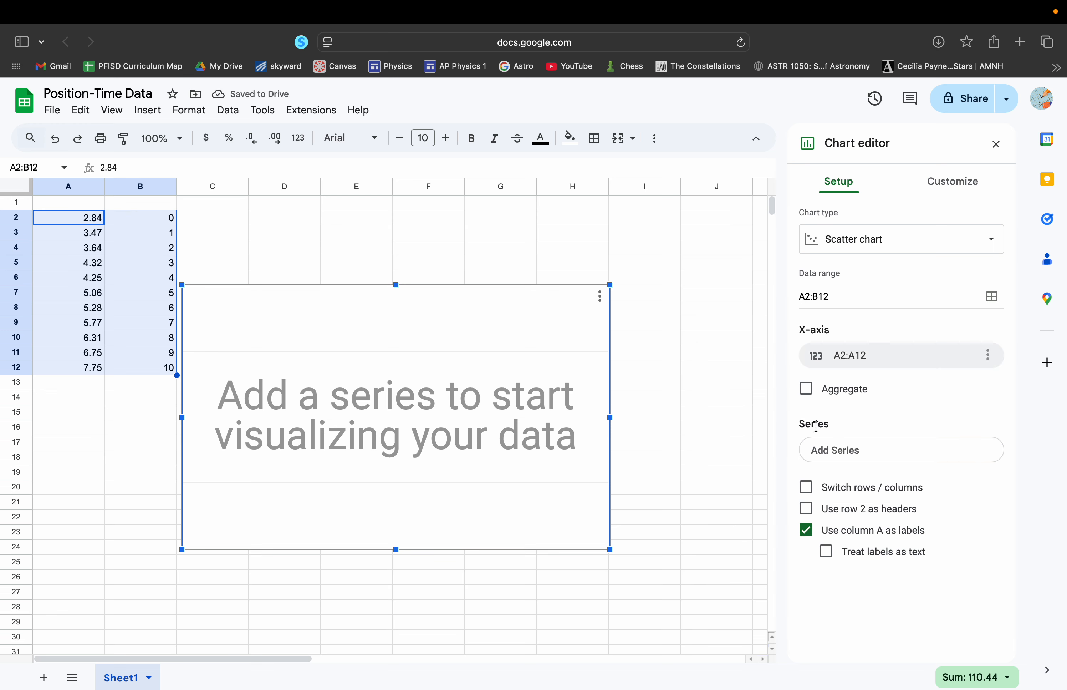
click(851, 455)
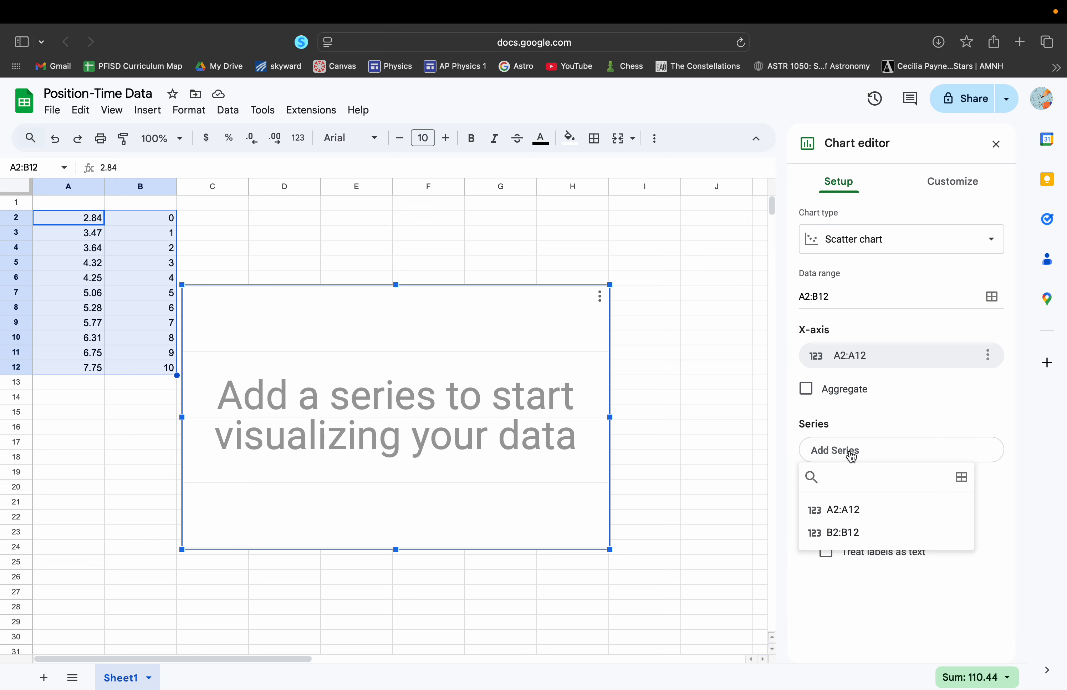
click(846, 533)
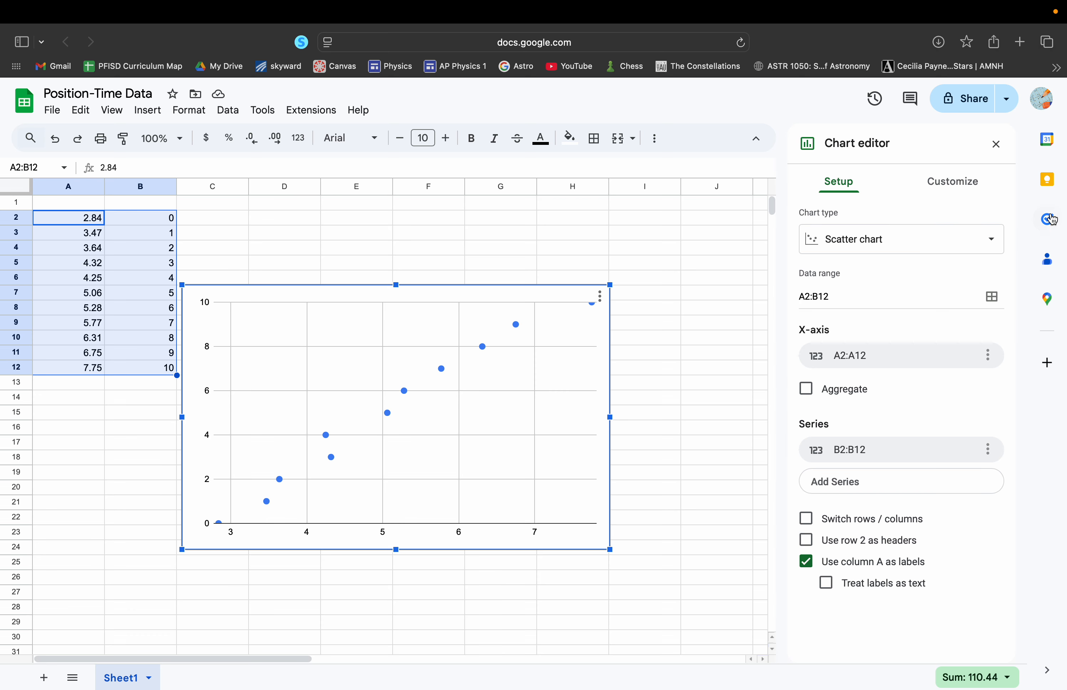
Set the chart's vertical axis title to "x (m)"
click(956, 186)
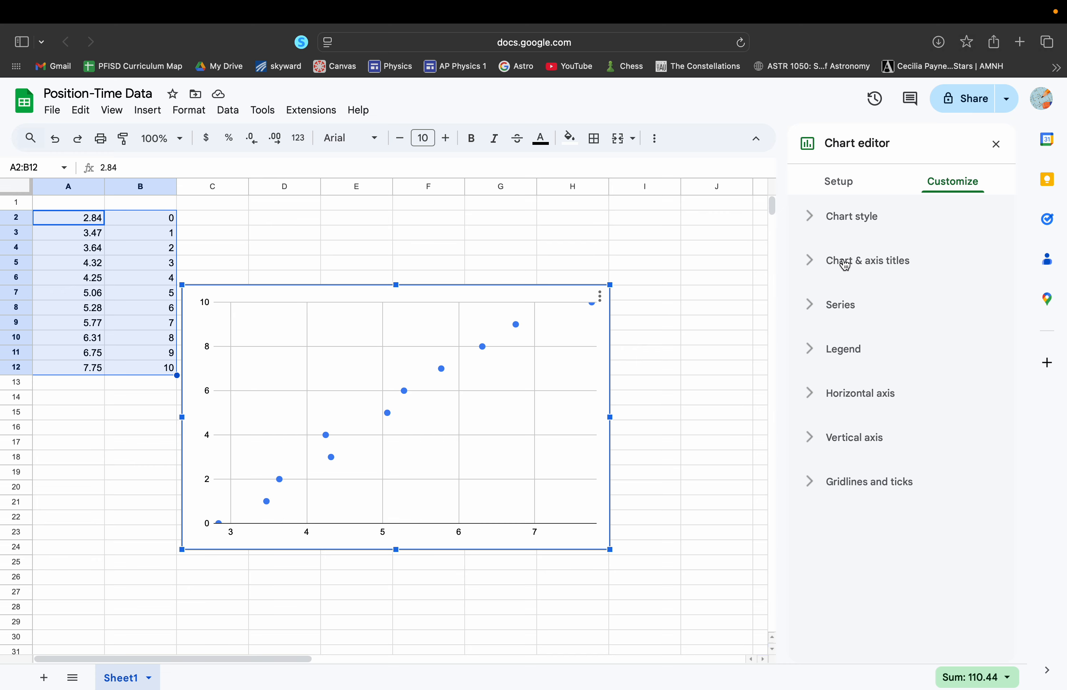
click(886, 265)
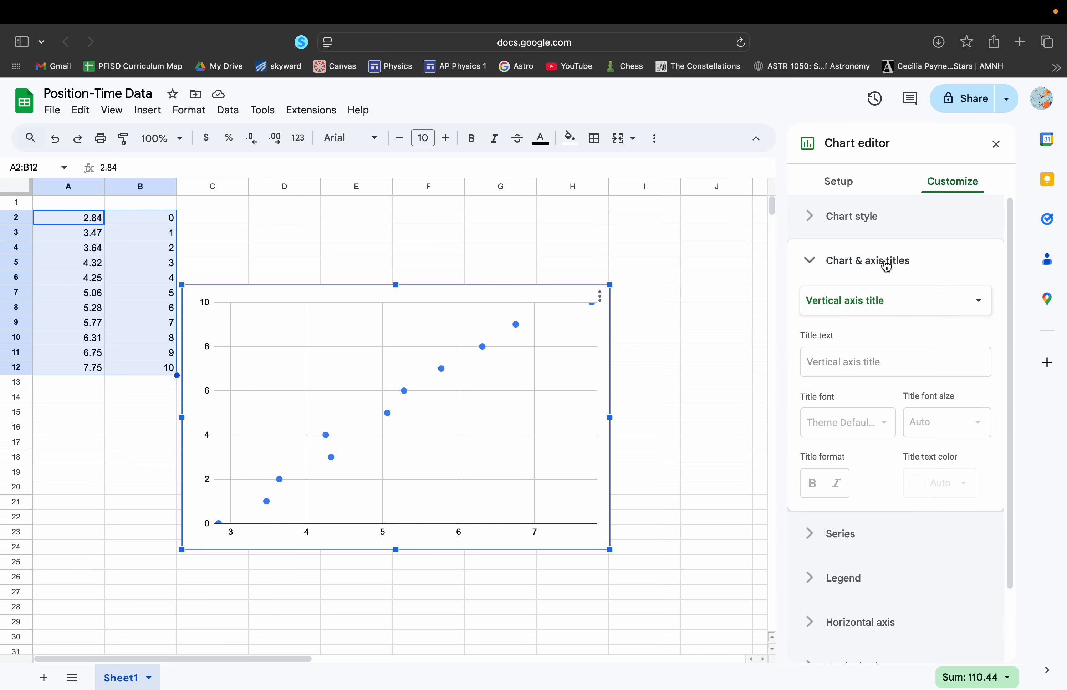
click(840, 371)
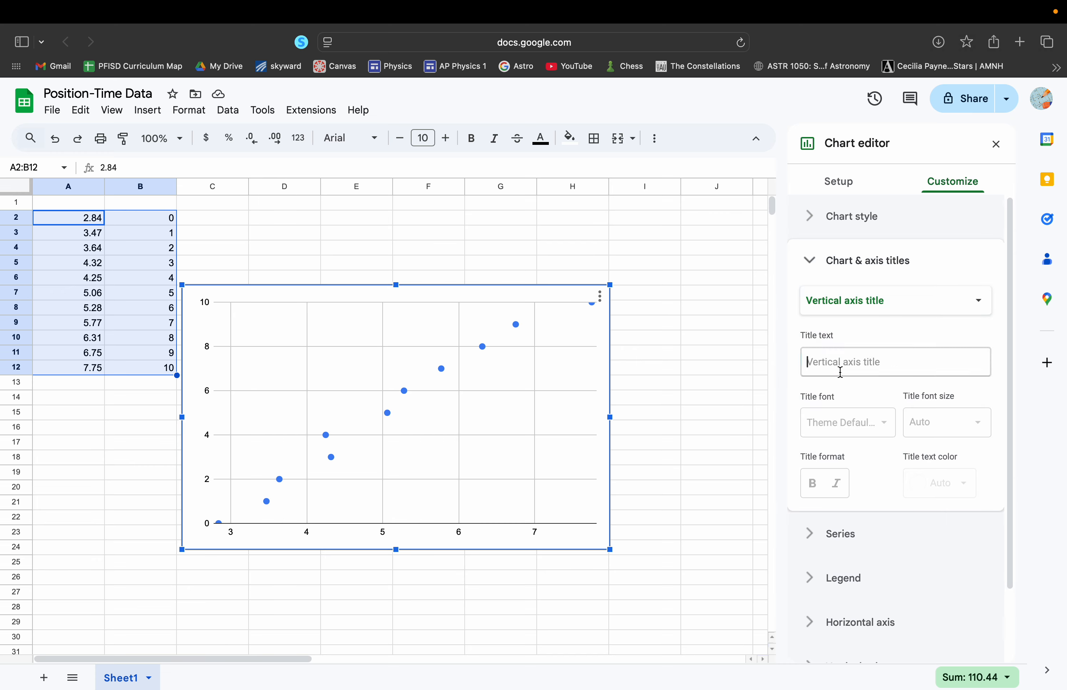
text(x (m)
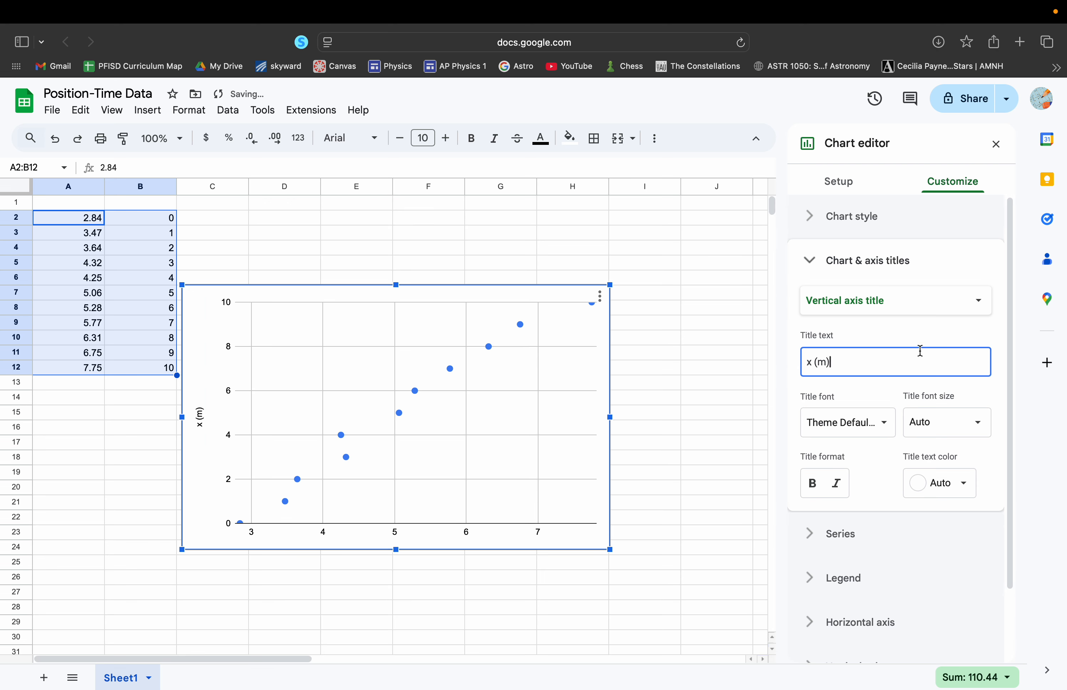
Set the chart's horizontal axis title to "t (s)"
click(931, 310)
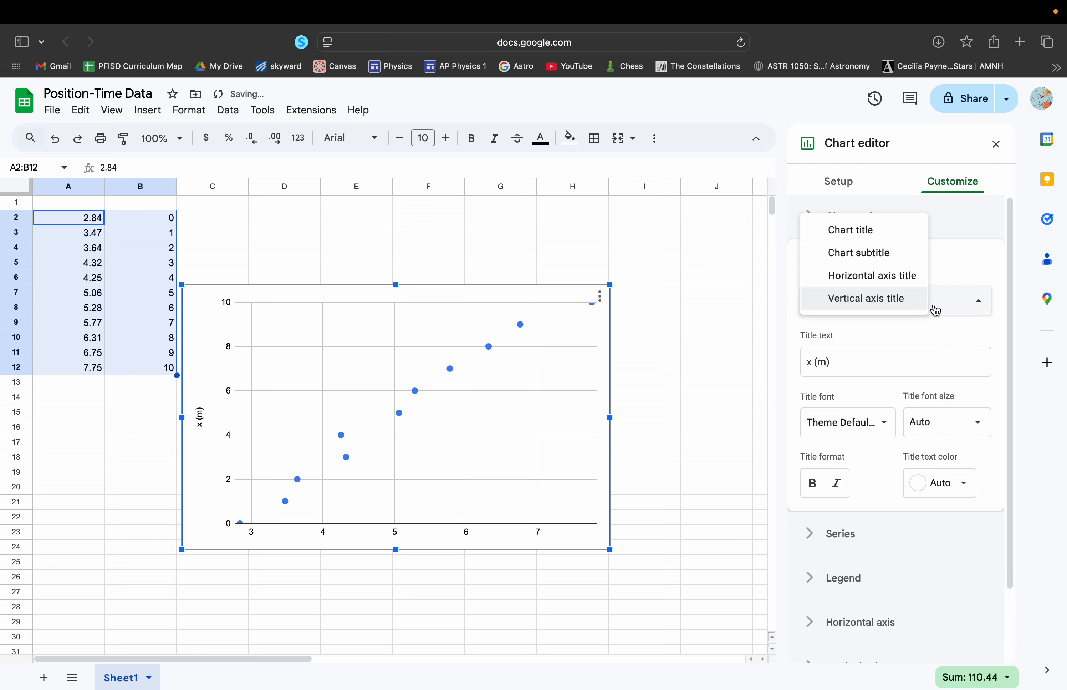
click(880, 283)
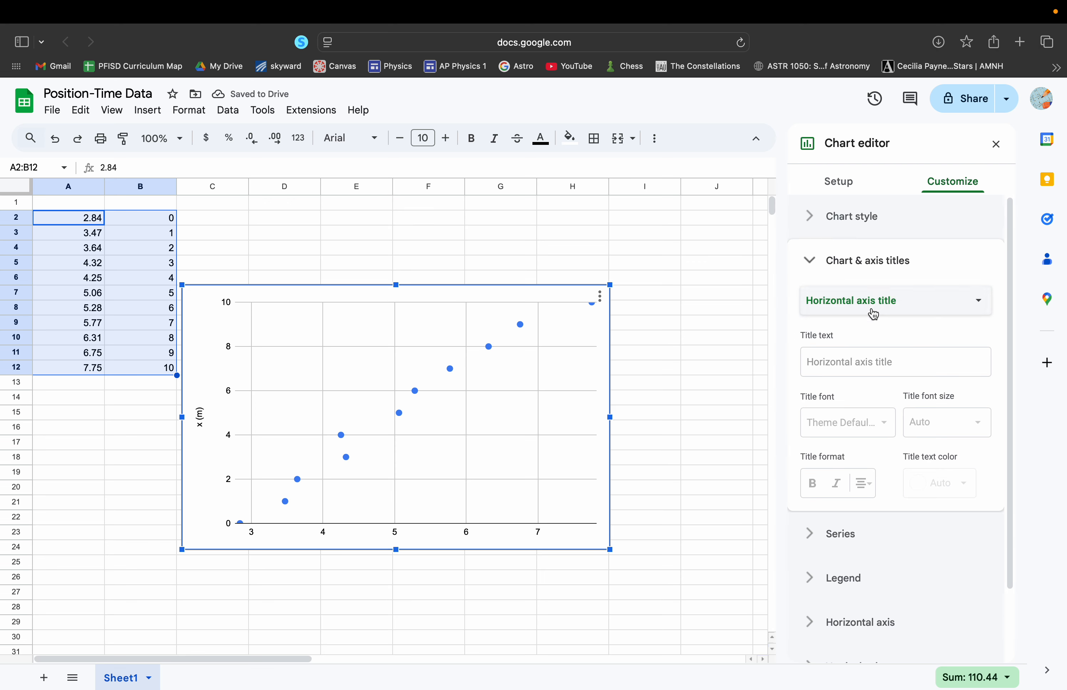
click(854, 370)
text(t (s)
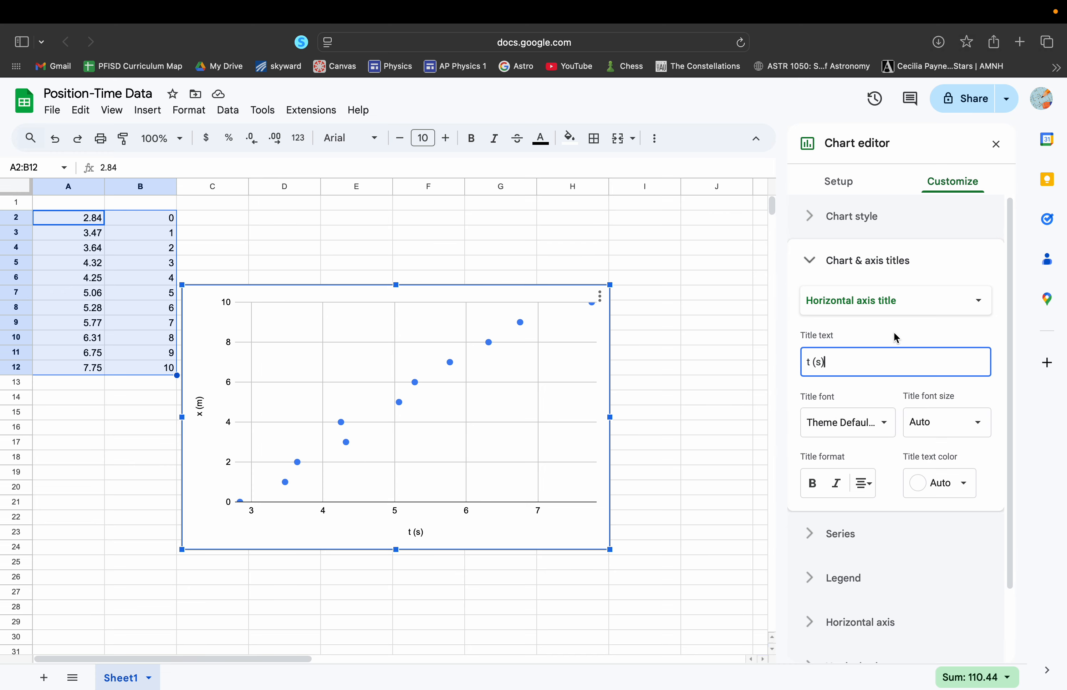
click(856, 266)
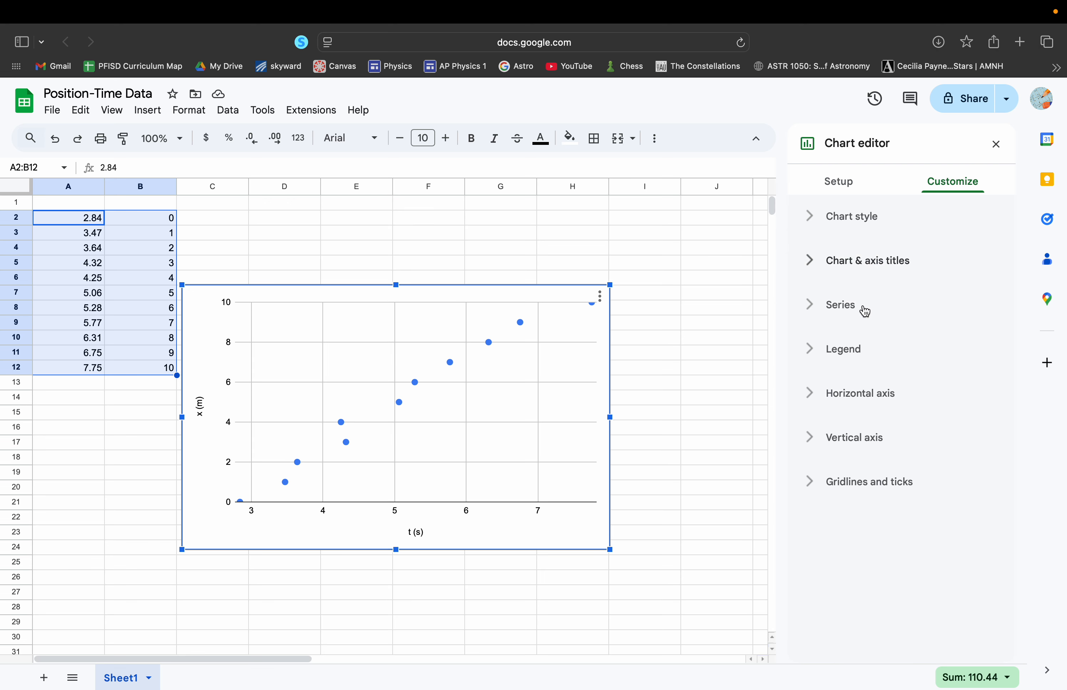
Add a linear trendline to the chart's data series
click(841, 311)
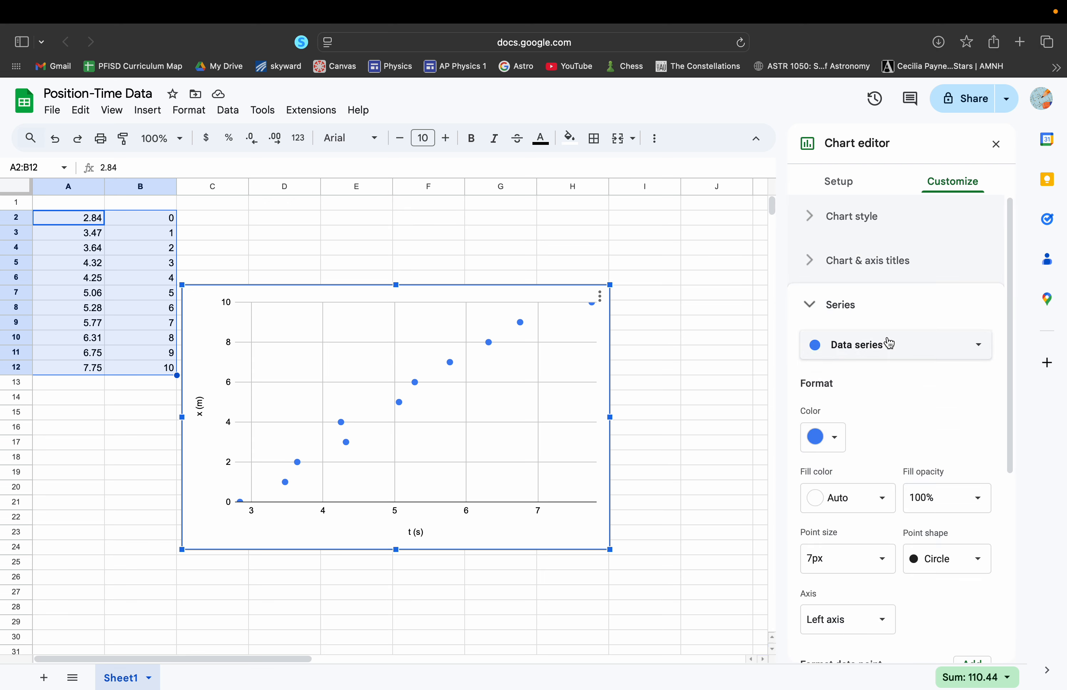
scroll(888, 352, down, 3)
scroll(853, 614, down, 2)
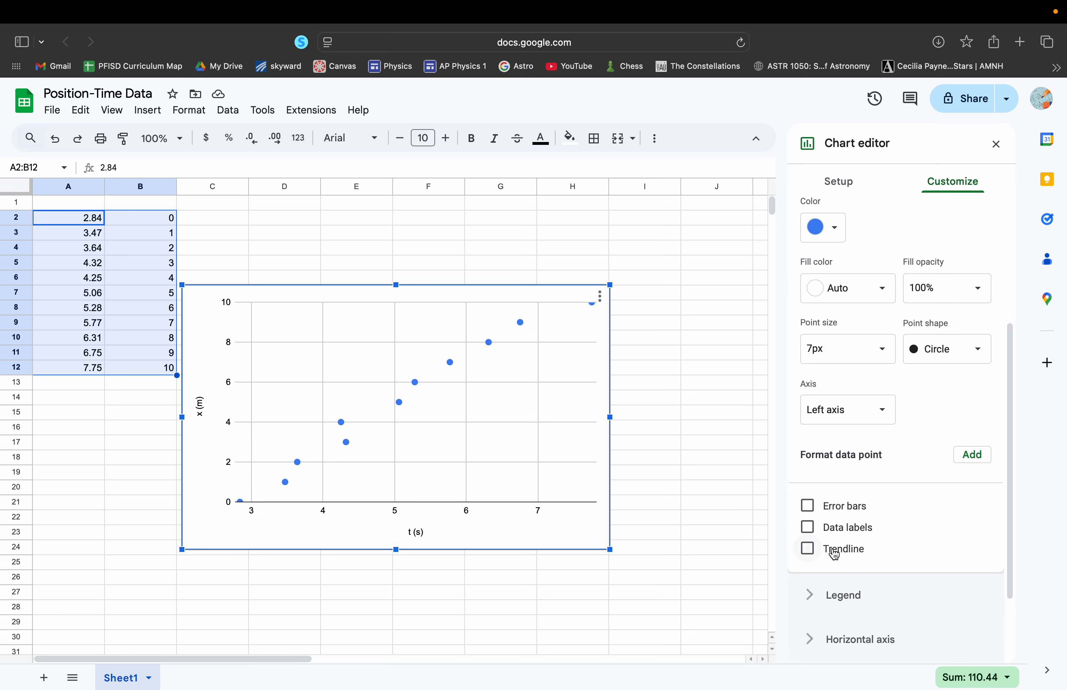
click(828, 554)
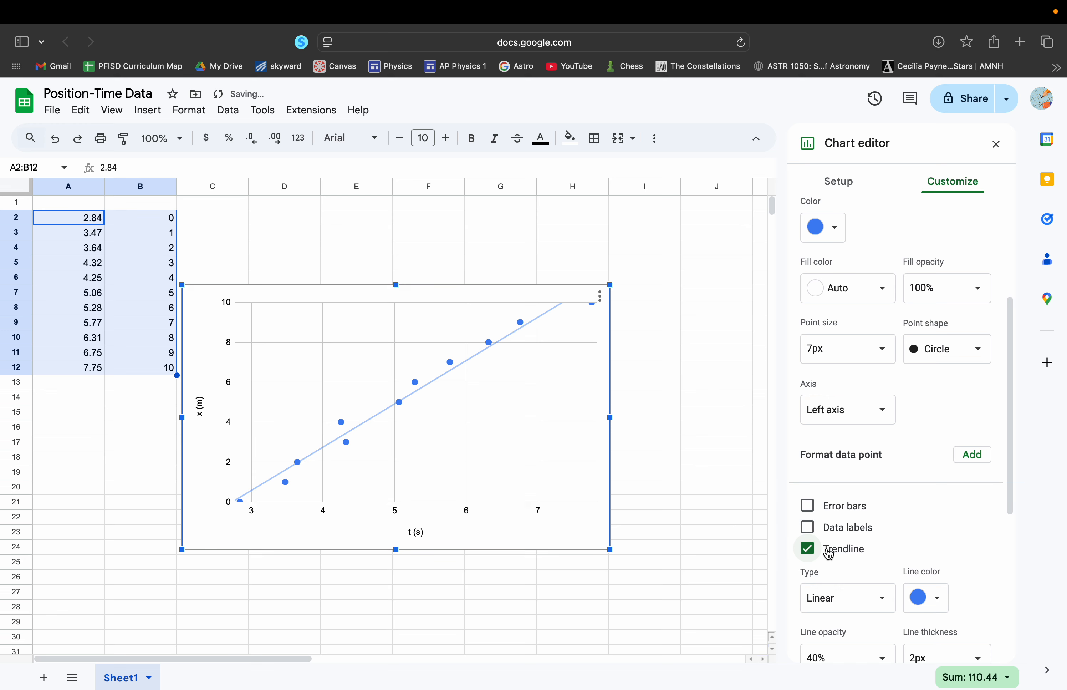
Set the trendline's label to Use Equation
scroll(849, 545, down, 1)
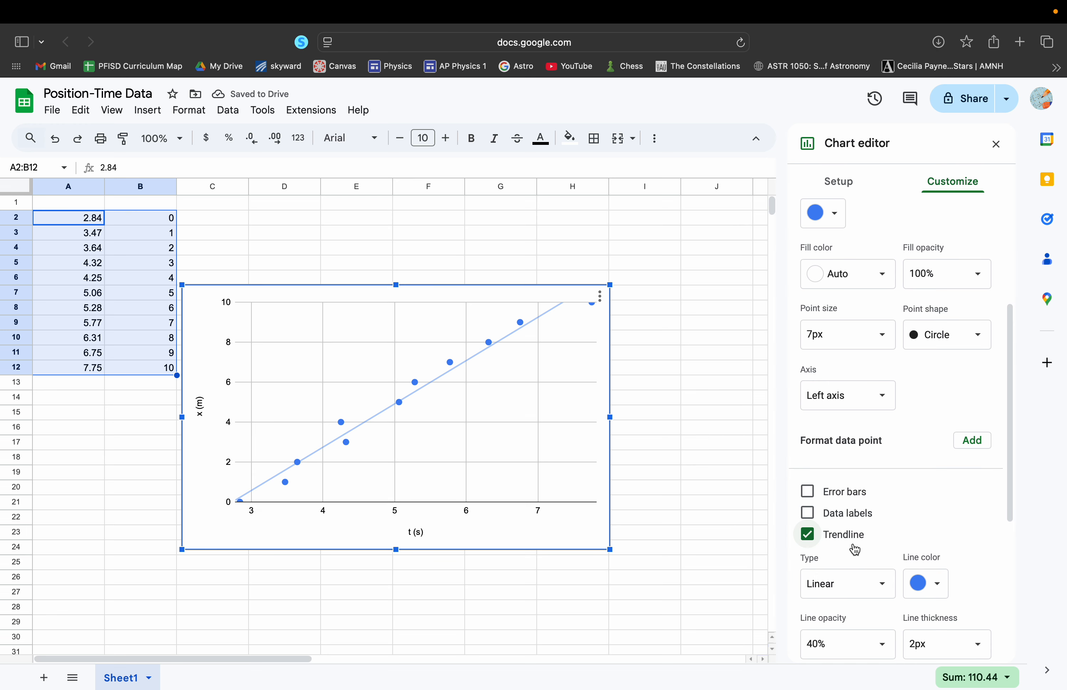
scroll(848, 543, down, 2)
scroll(849, 543, down, 3)
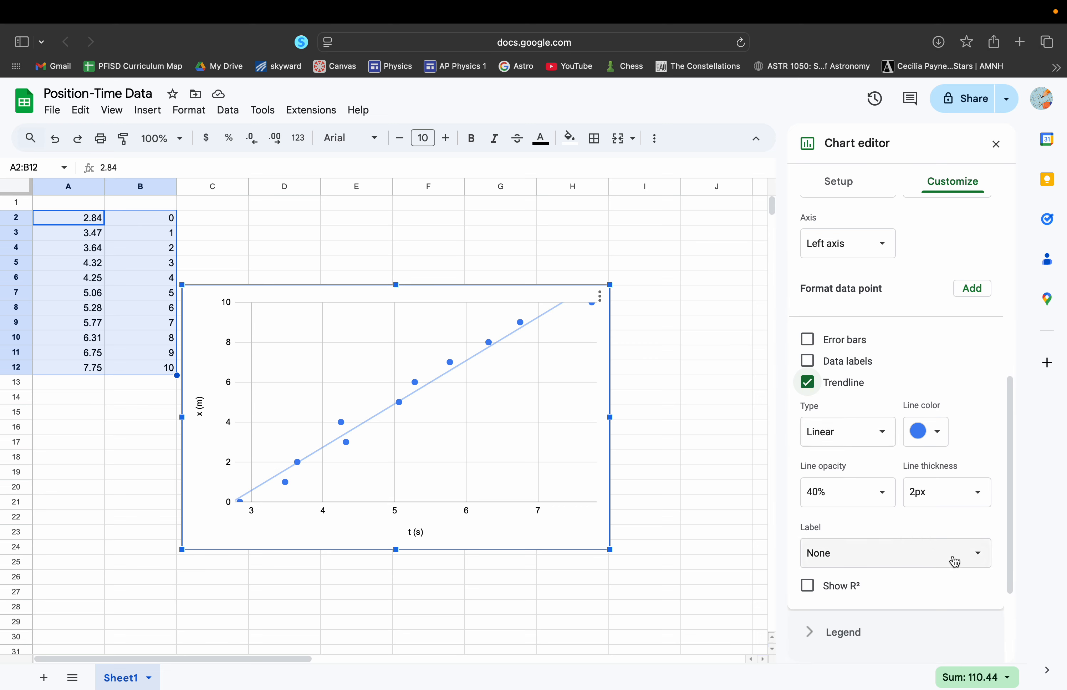
scroll(995, 470, down, 1)
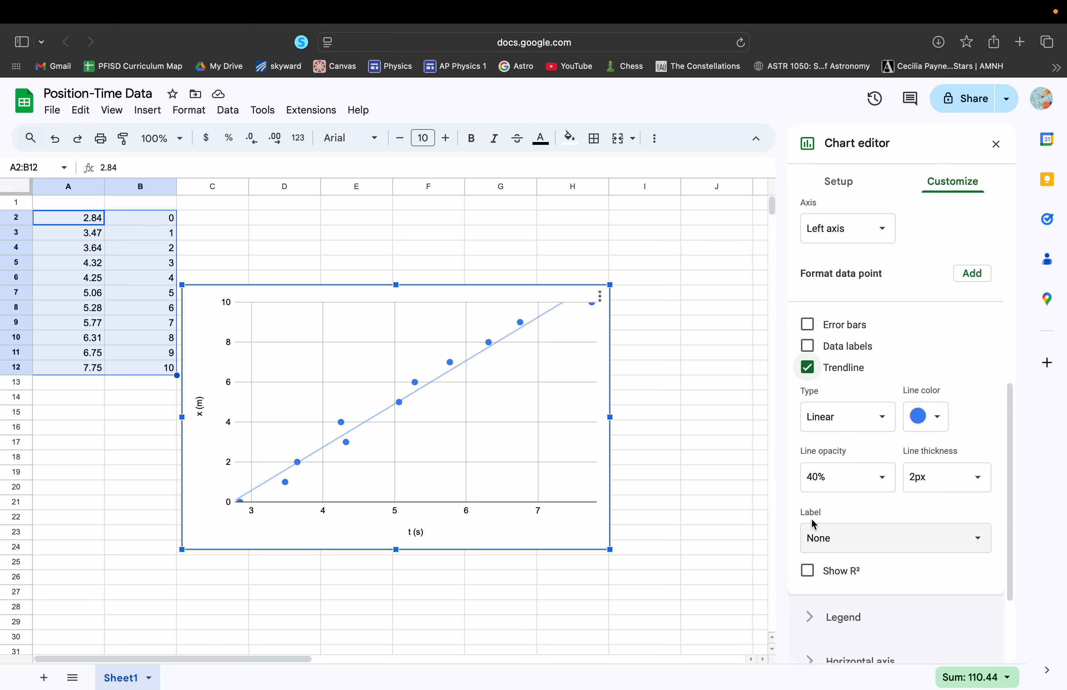
click(852, 542)
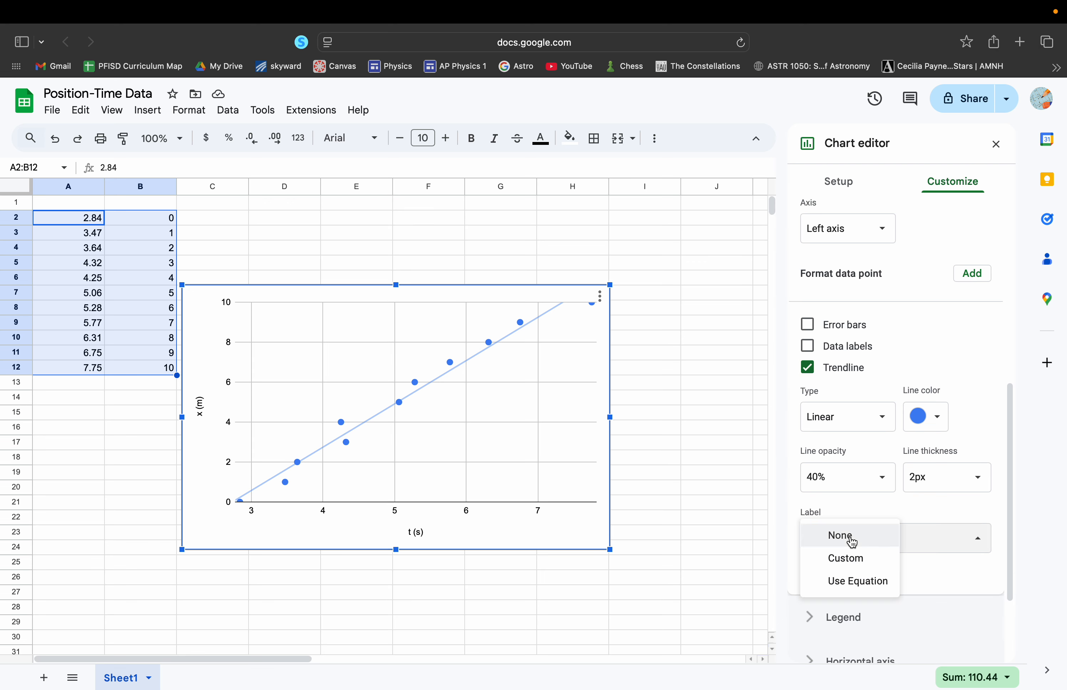
click(851, 582)
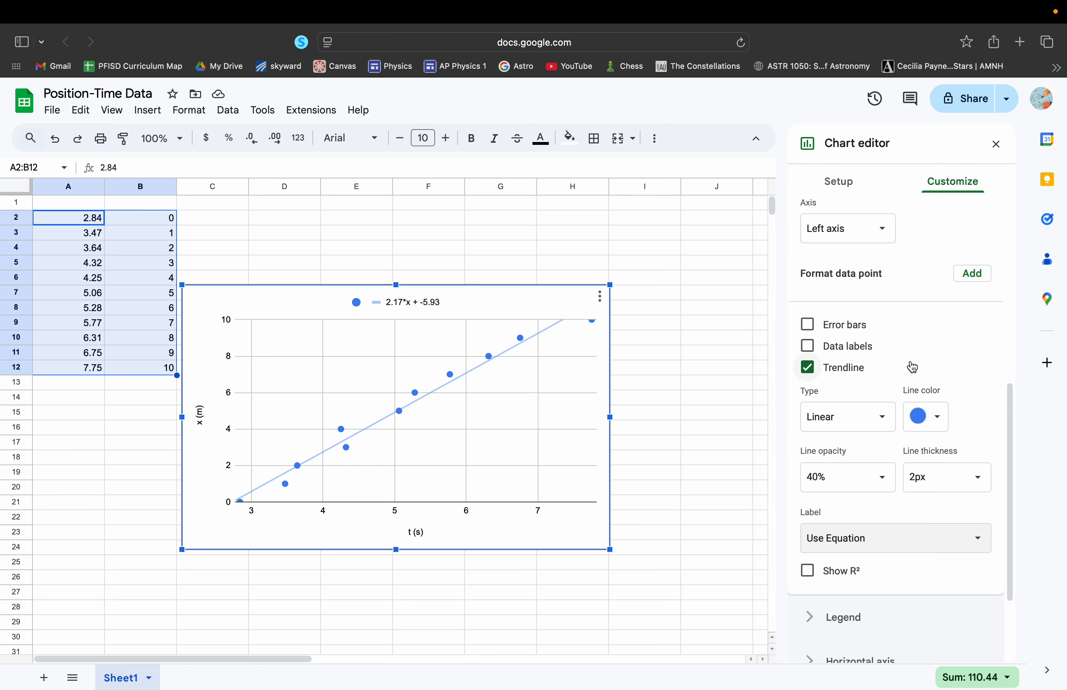
Set the chart's title to "Slope = velocity"
scroll(907, 364, up, 10)
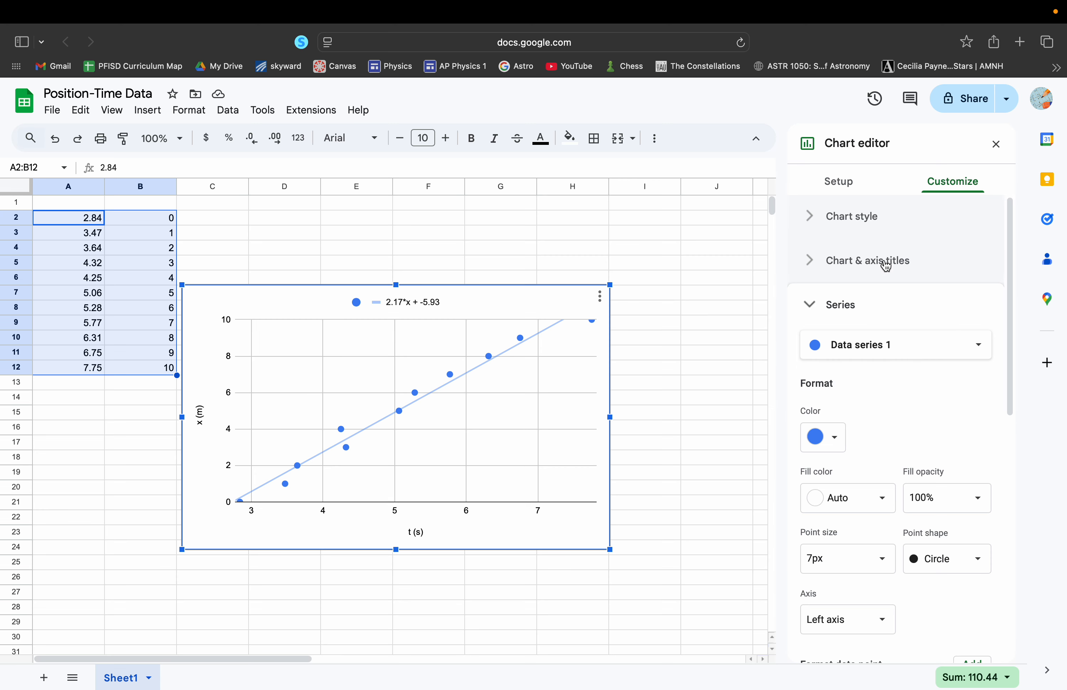
click(896, 265)
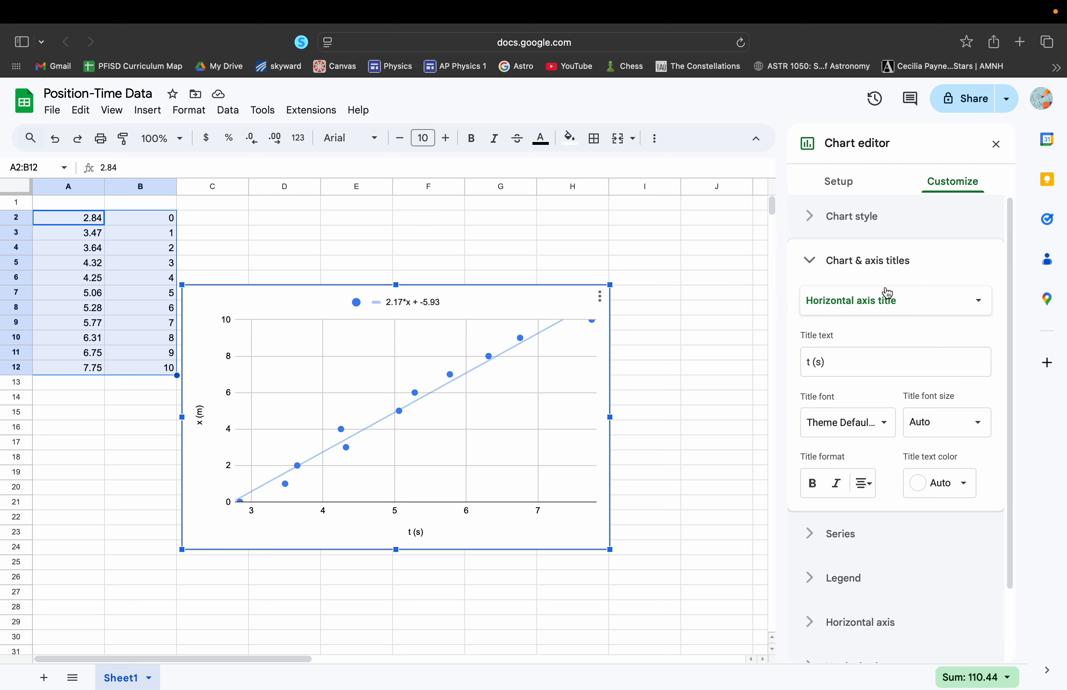
click(866, 301)
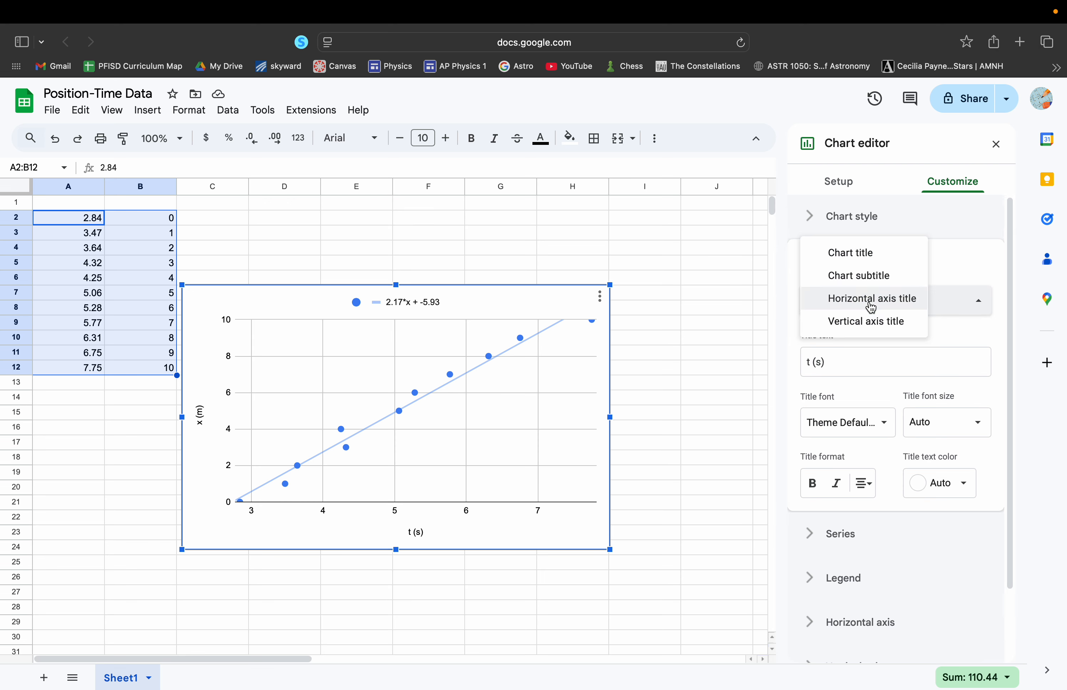
click(867, 253)
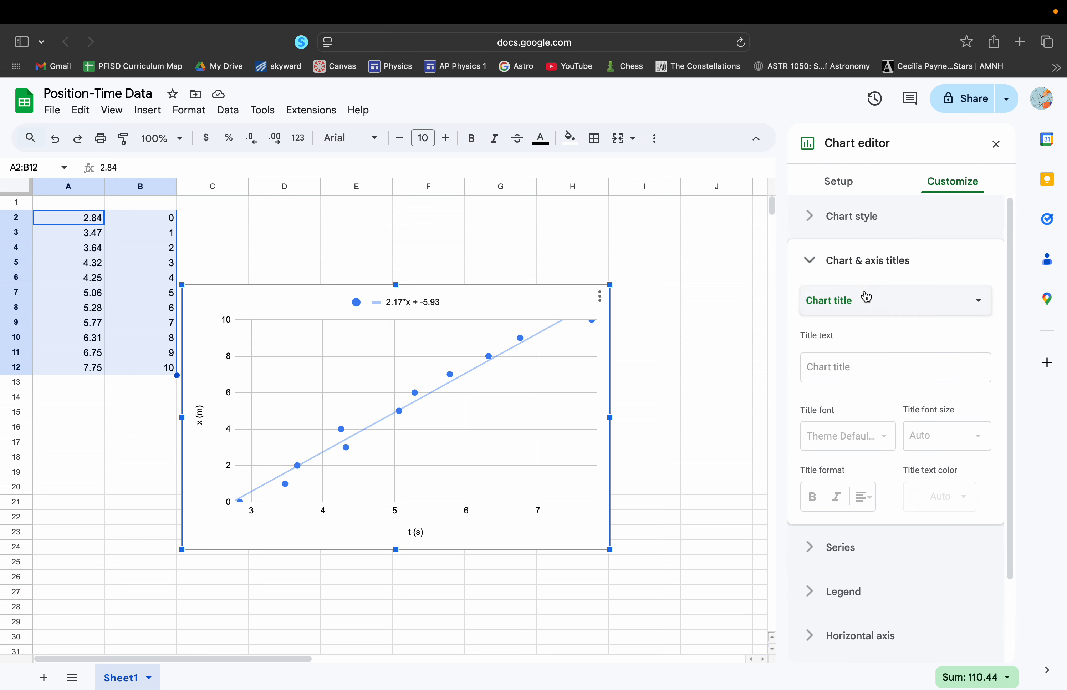
click(836, 362)
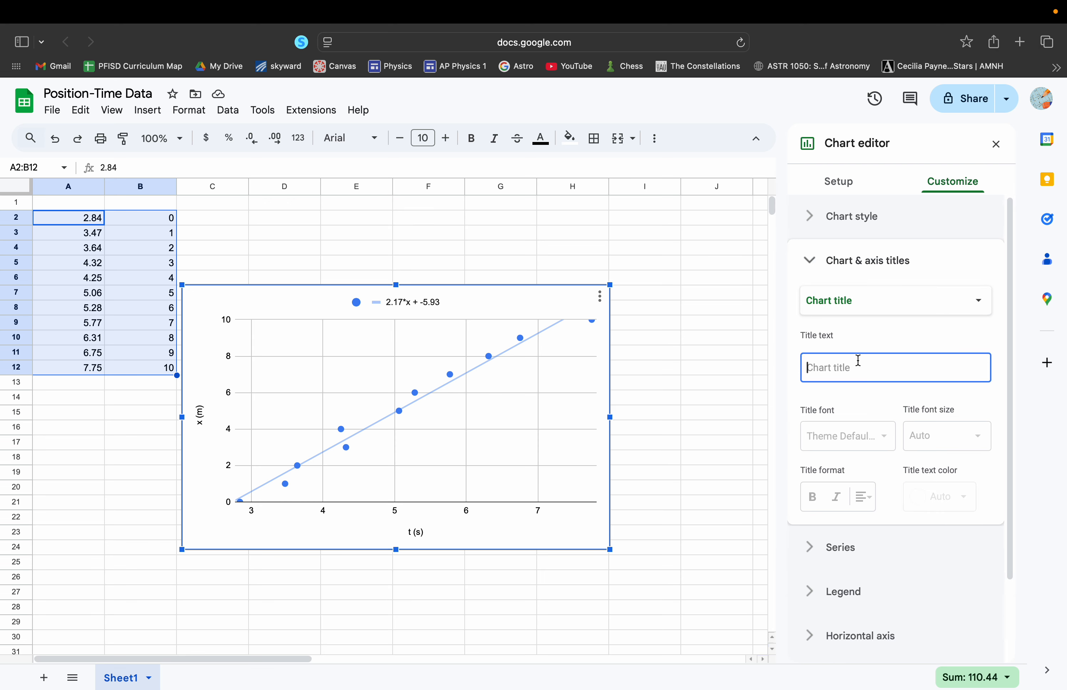
text(Slope)
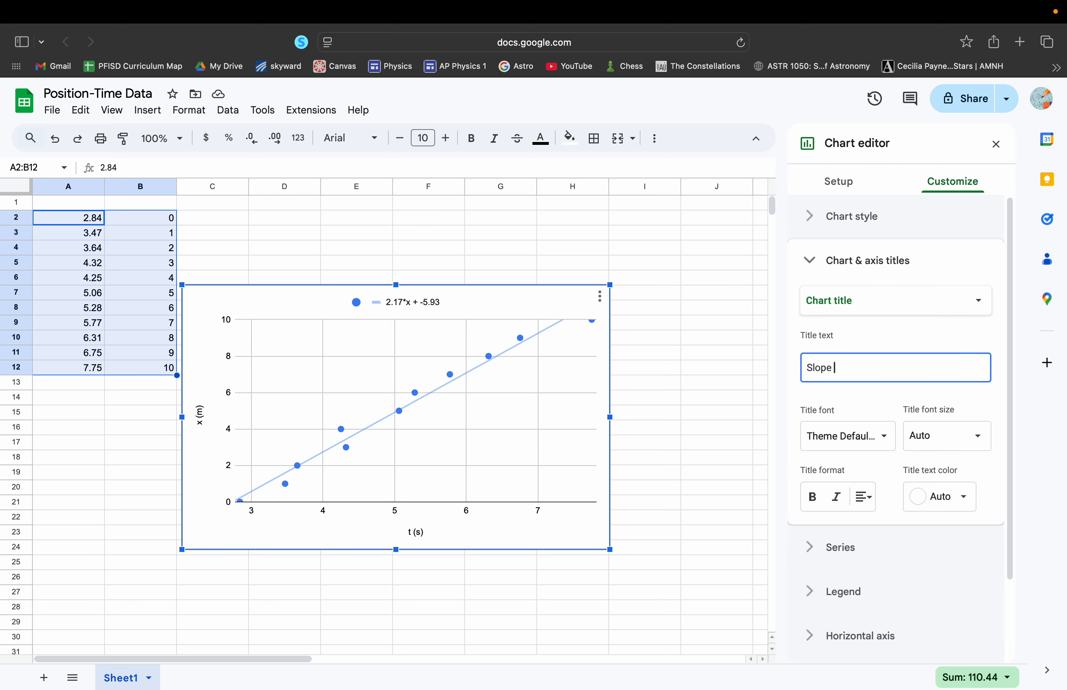
text( /)
key(BackSpace)
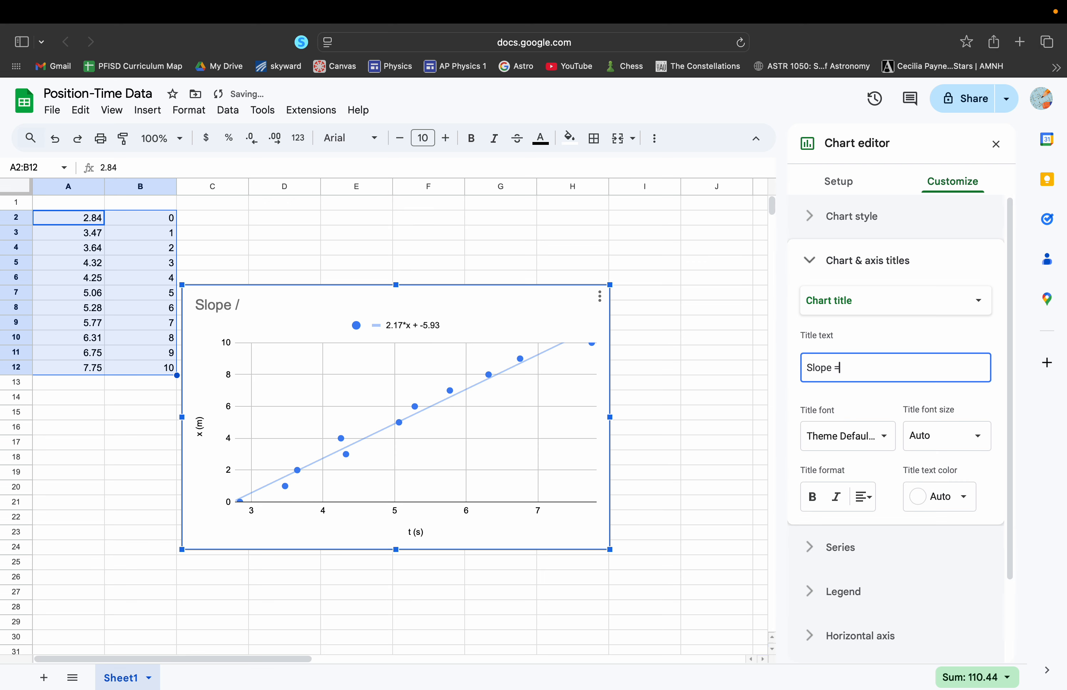
text(= velocity)
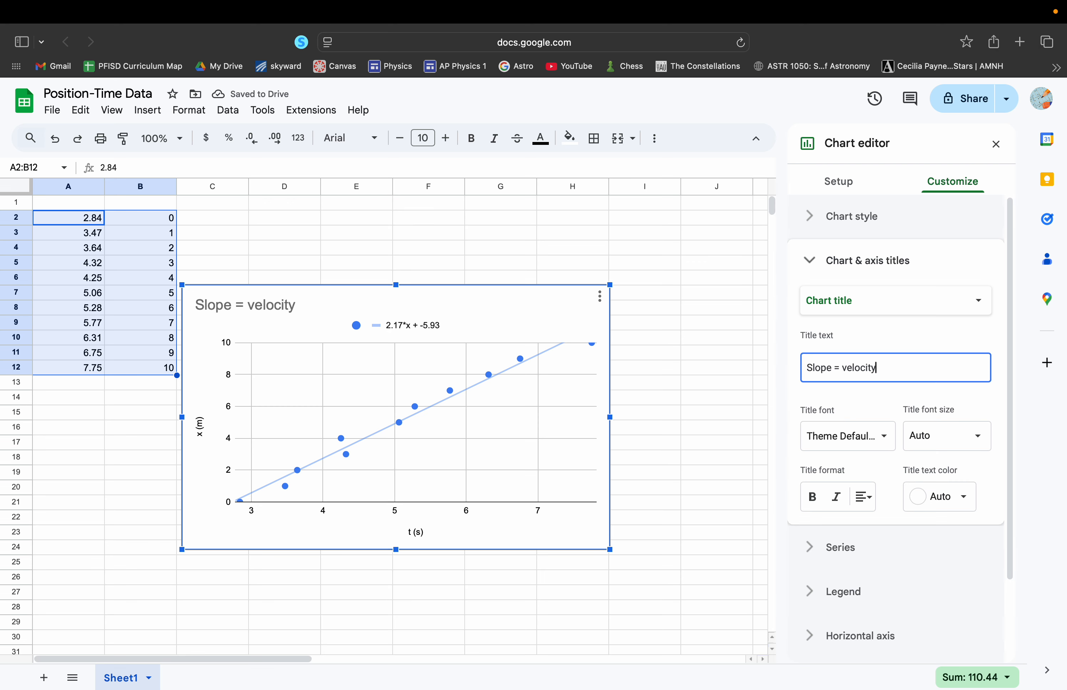
Add the chart subtitle "v = 2.17 m/s", with a lowercase v
click(879, 308)
click(874, 321)
click(854, 359)
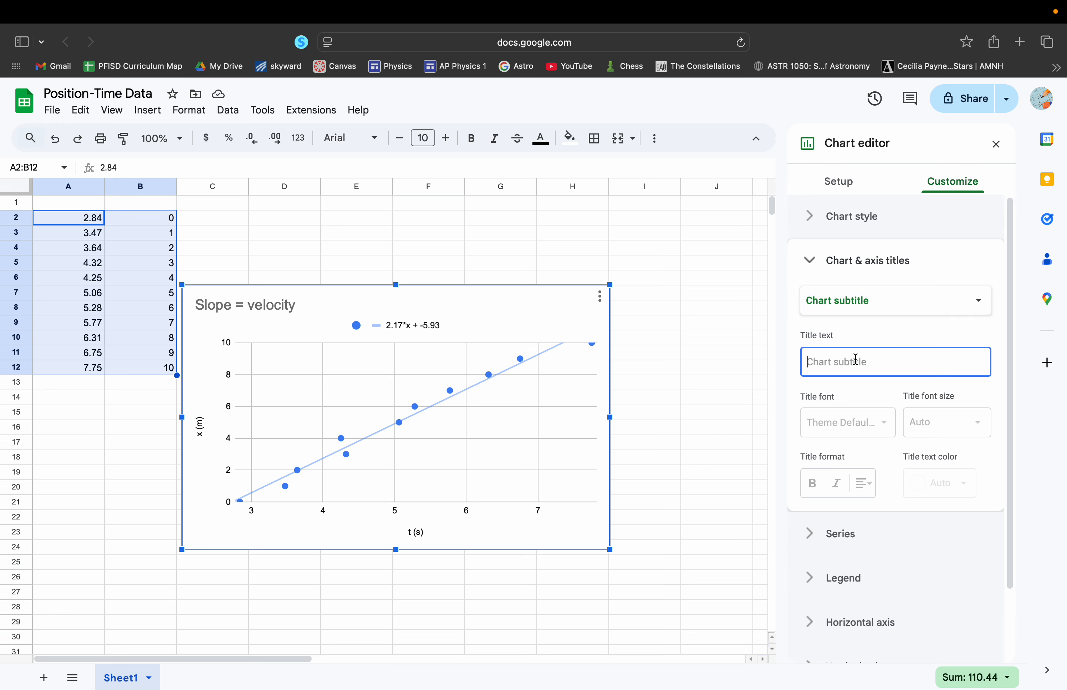
text(V)
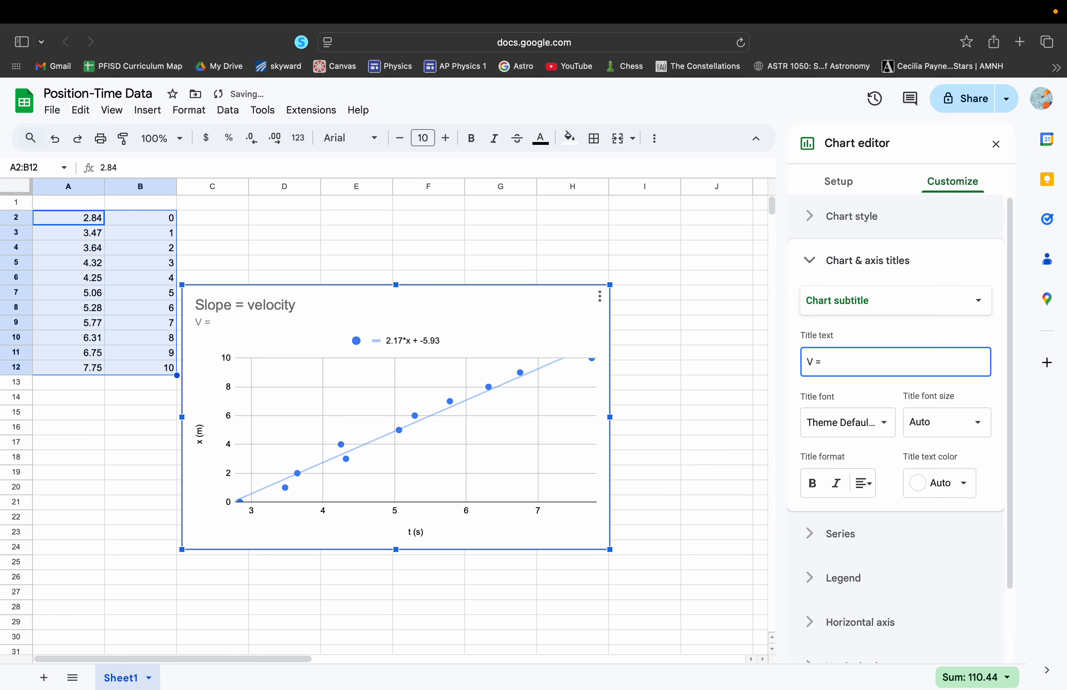
text(= 2.17 m/s)
click(815, 361)
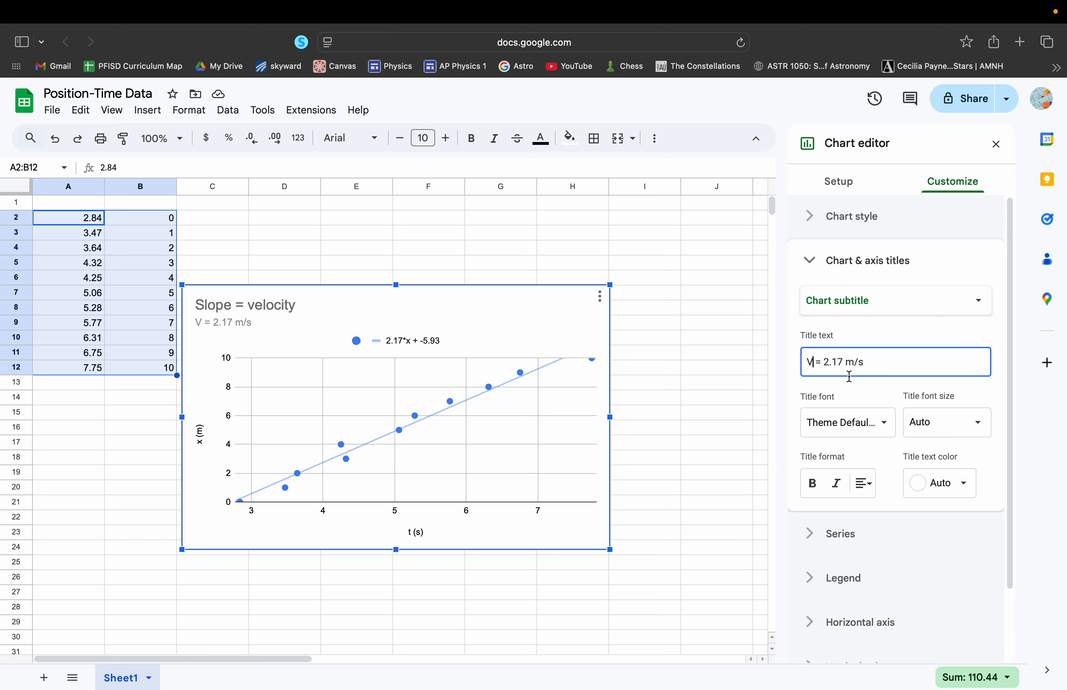
key(BackSpace)
key(BackSpace)
text(v)
Move the finished scatter chart to its own sheet
click(600, 299)
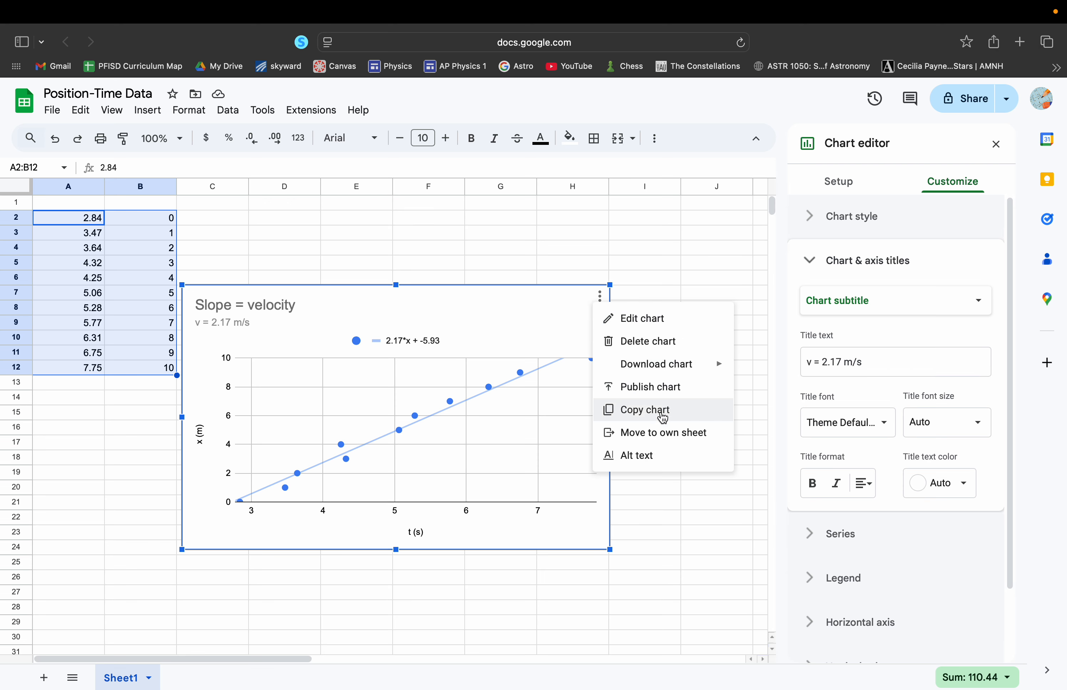
click(655, 439)
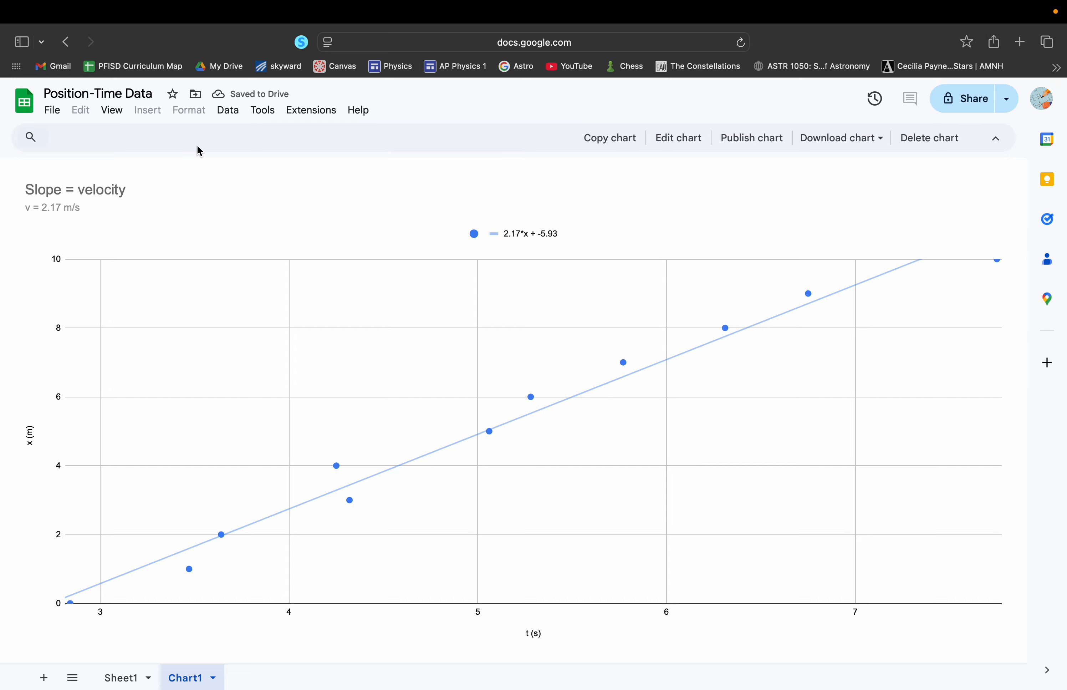
View the print preview and print settings of the chart sheet, and leave them without printing
click(53, 111)
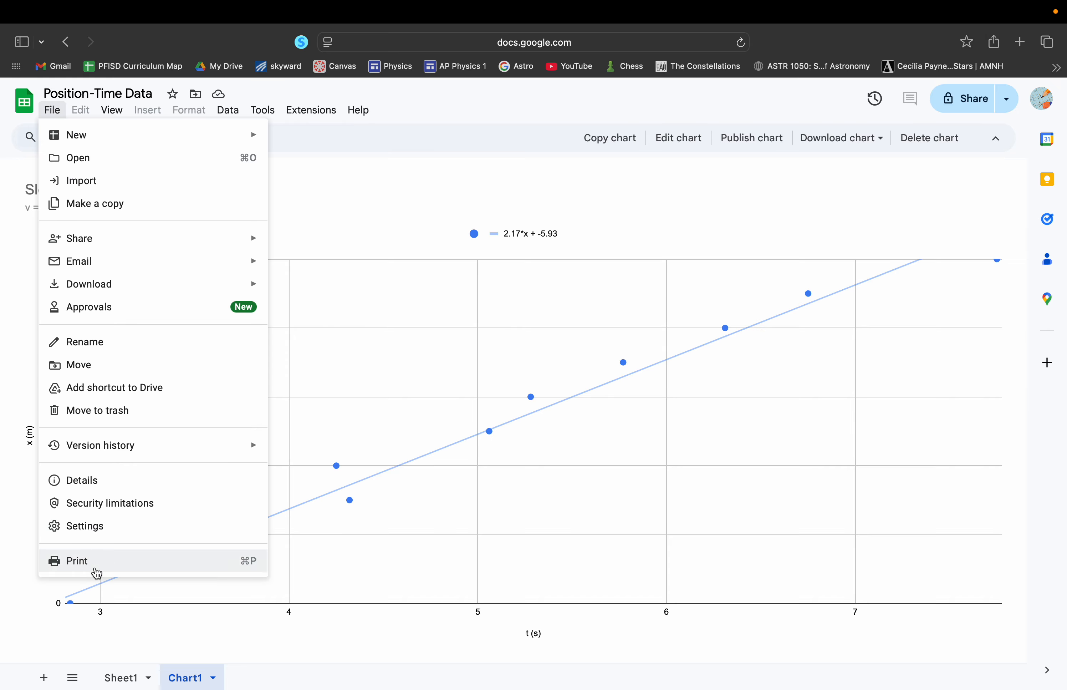
click(94, 566)
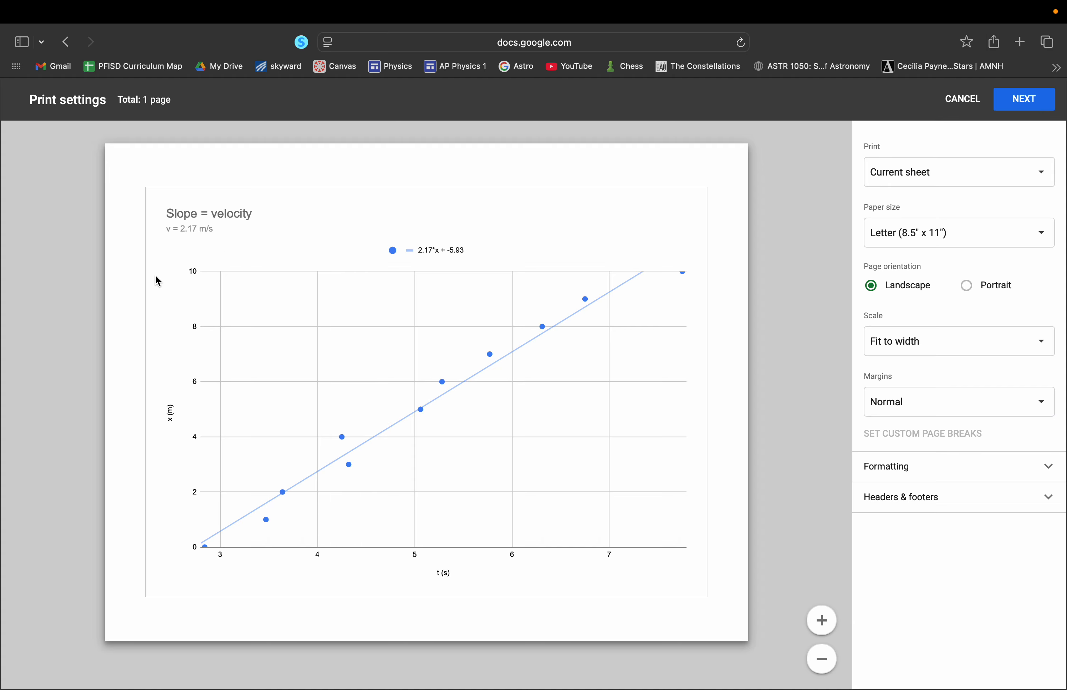
click(961, 102)
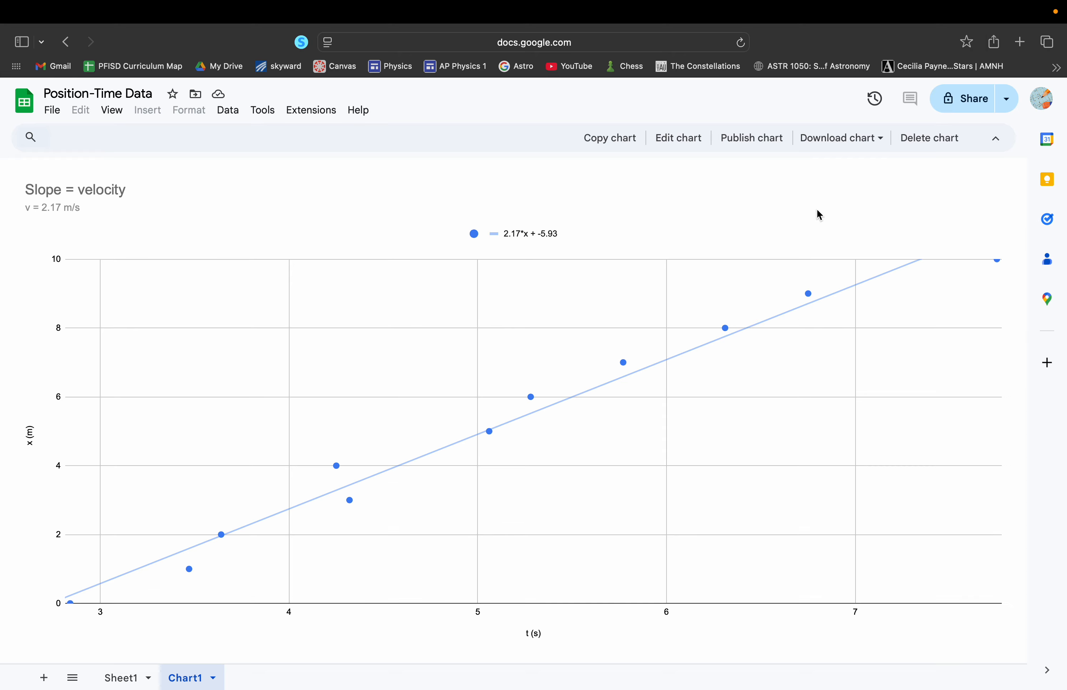